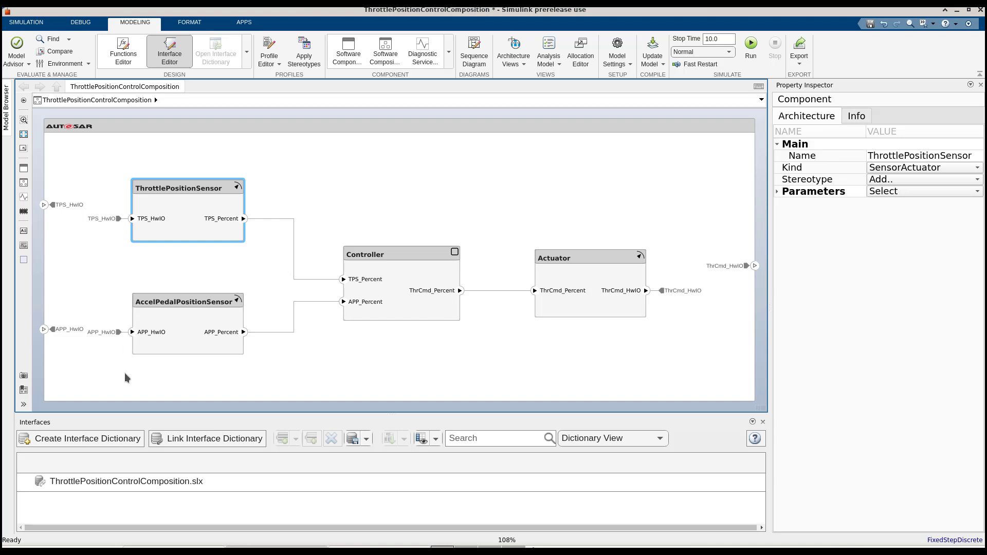
# Step: Create and link a new interface dictionary saved as interfaces.sldd, then open it in the Interface Editor
pyautogui.click(93, 440)
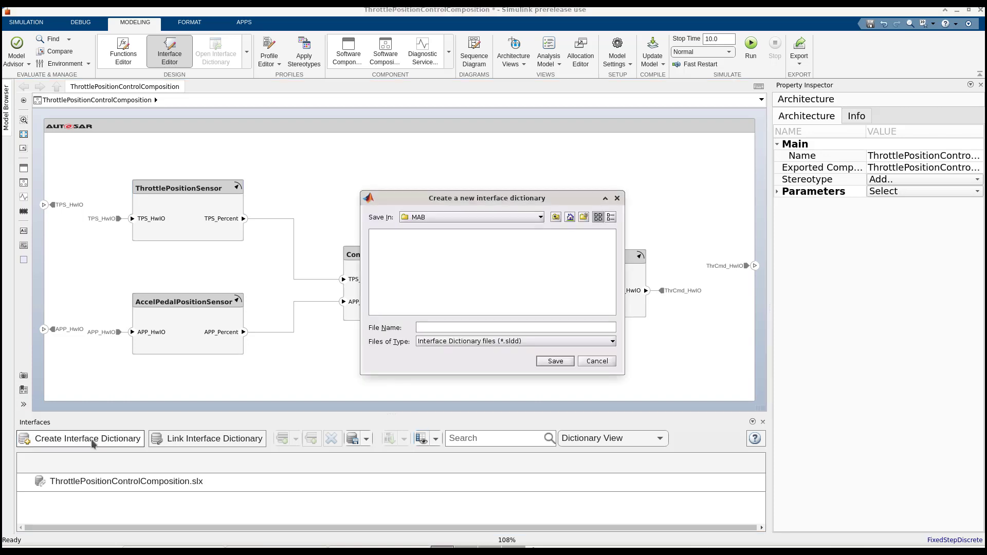
pyautogui.write('interfaces.sldd')
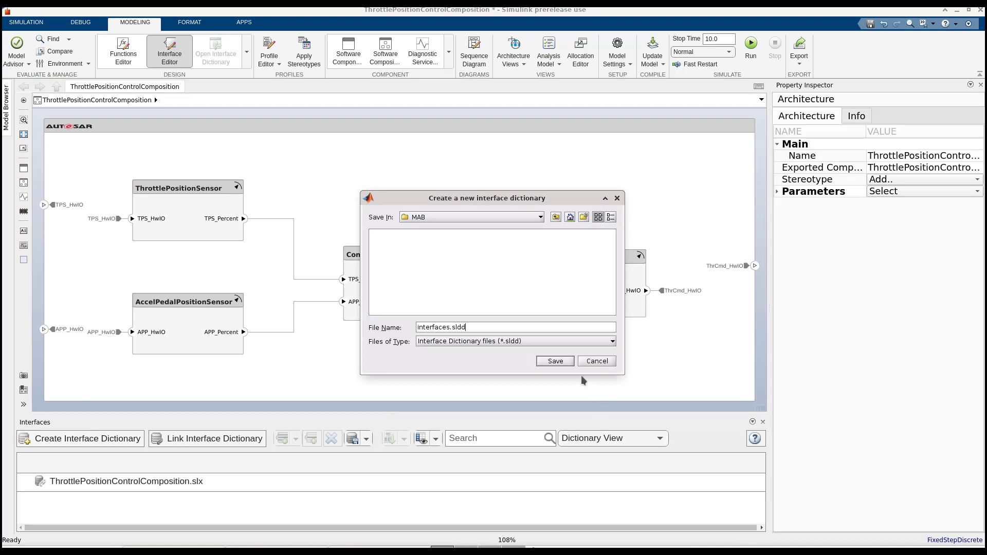
pyautogui.click(557, 362)
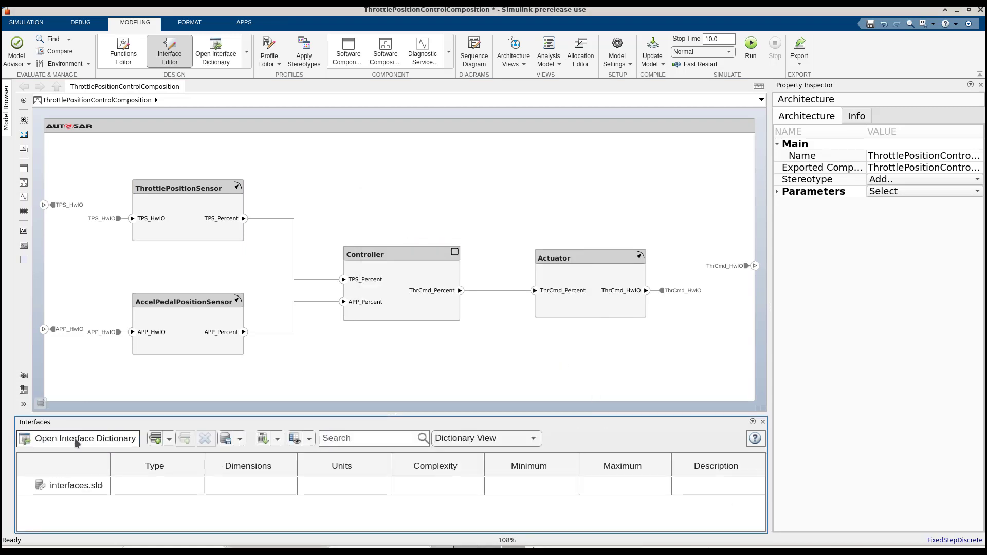
pyautogui.click(76, 440)
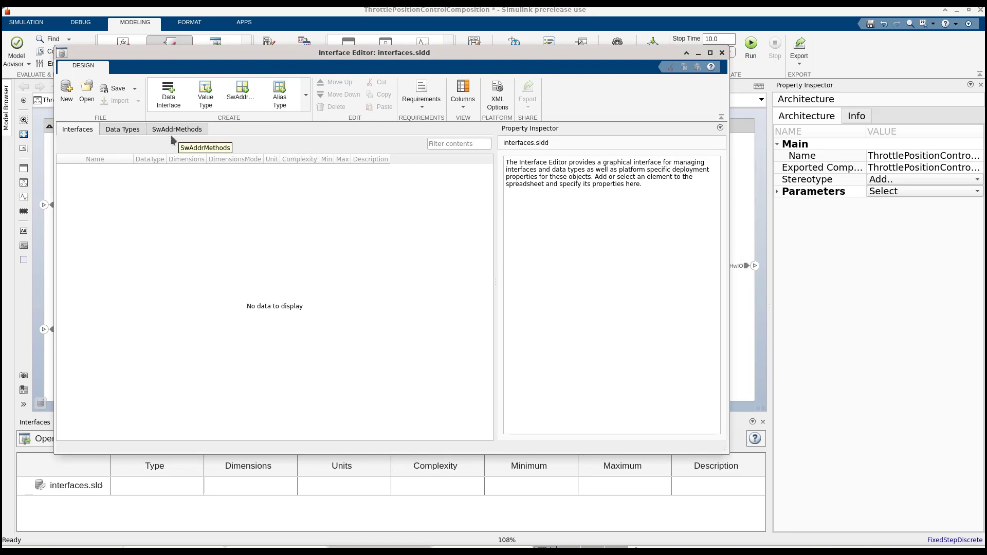
# Step: Add a data interface named TPS_HwIO, keeping its kind as SenderReceiverInterface
pyautogui.click(48, 273)
pyautogui.click(201, 92)
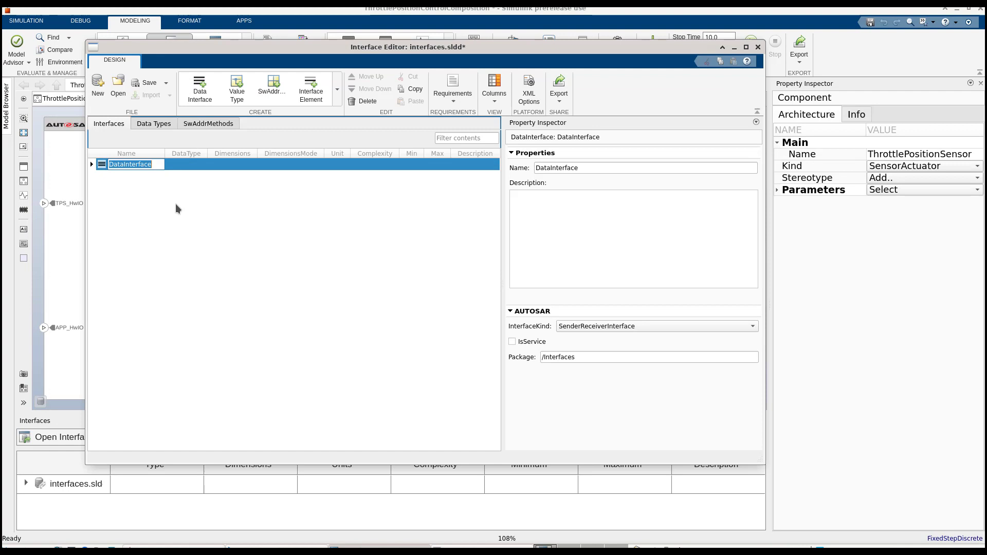
pyautogui.write('TPS_HwIO')
pyautogui.press('Return')
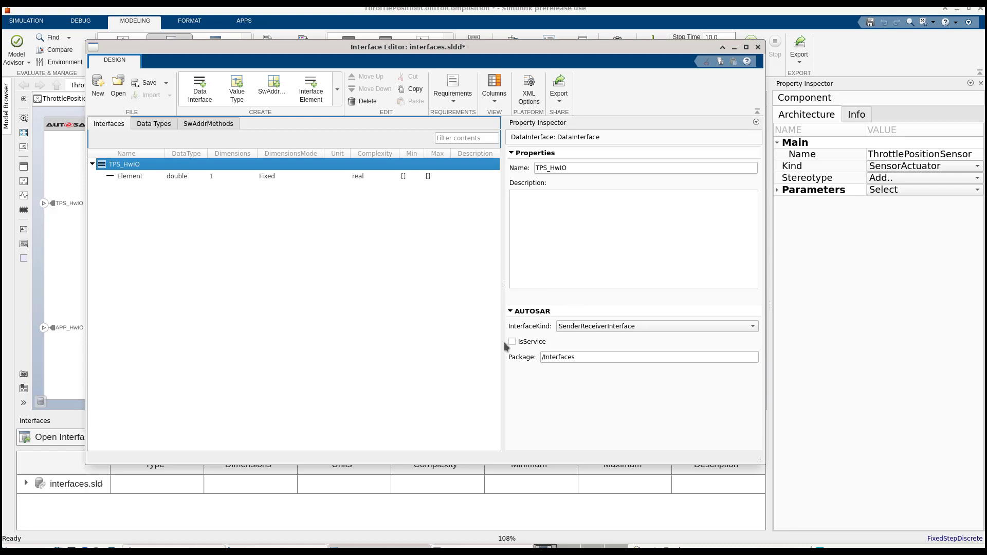
pyautogui.click(754, 326)
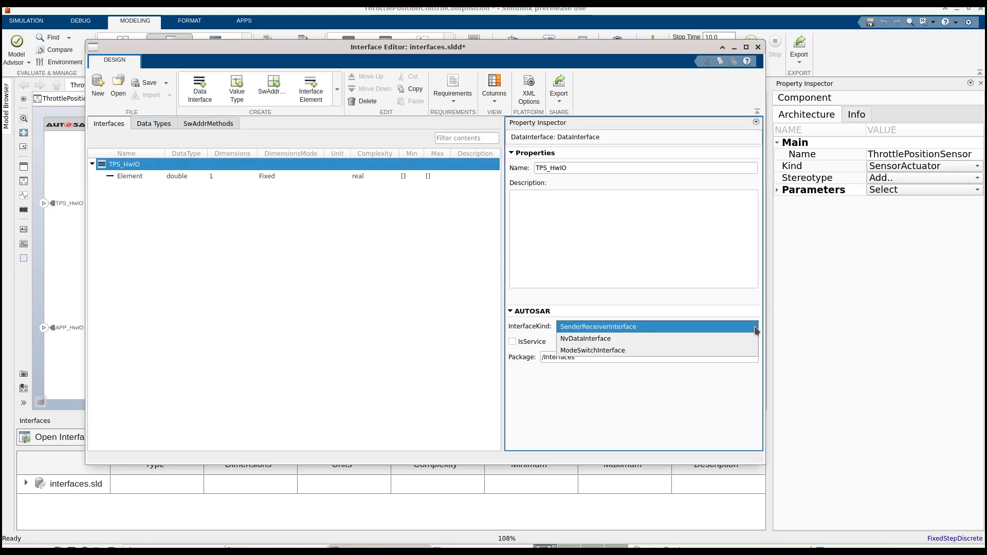
pyautogui.click(756, 329)
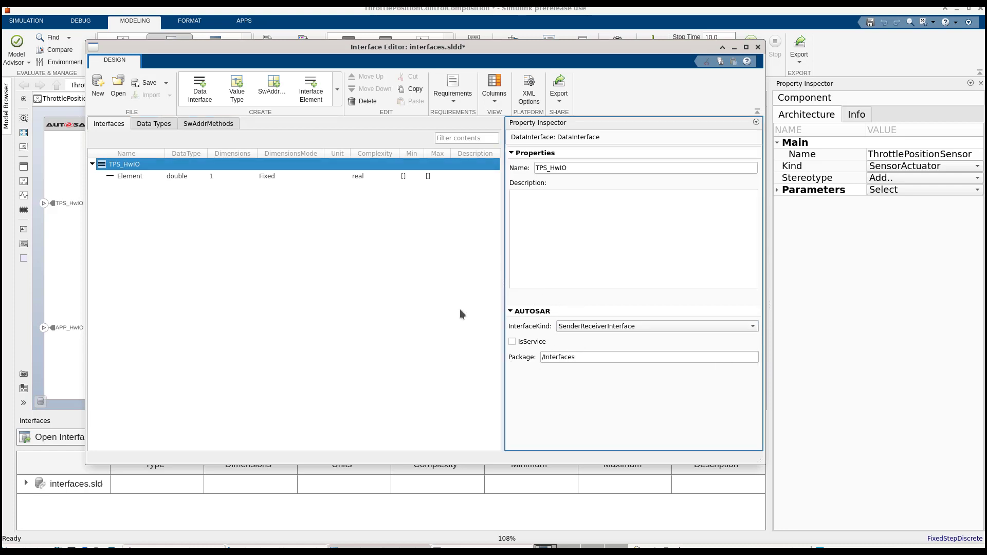
# Step: Rename the interface's data element to Value, leaving its data type as double
pyautogui.click(153, 177)
pyautogui.click(152, 177)
pyautogui.write('Value')
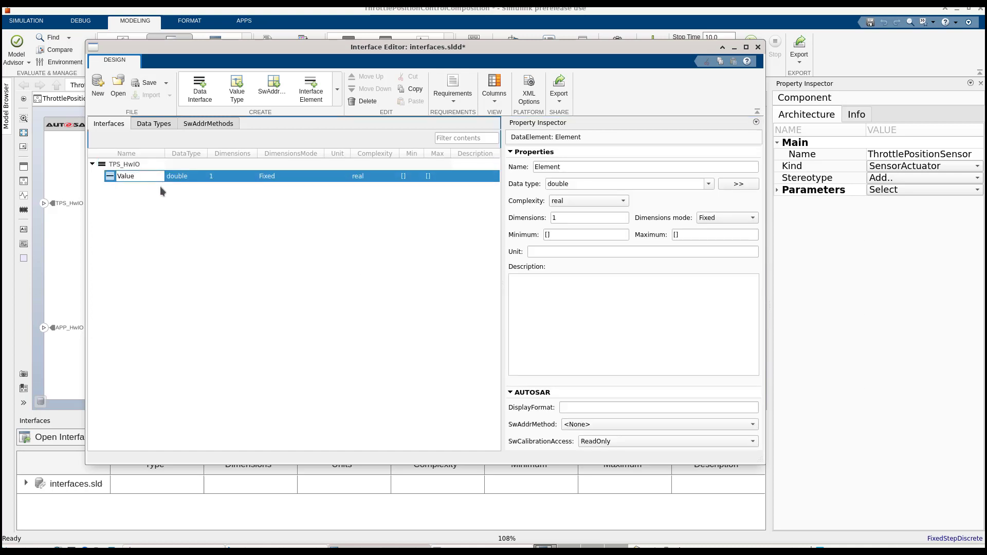
pyautogui.press('Return')
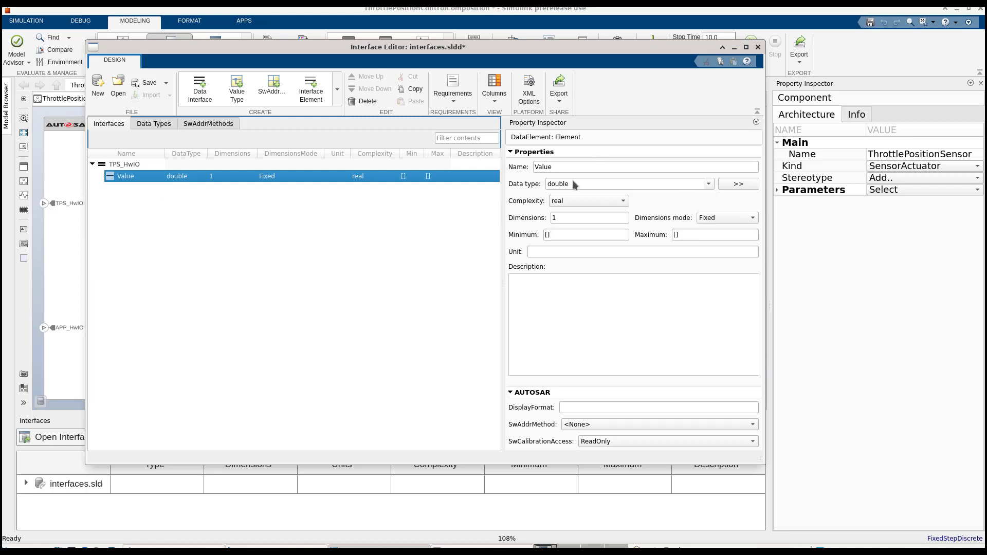
pyautogui.click(708, 184)
pyautogui.click(709, 184)
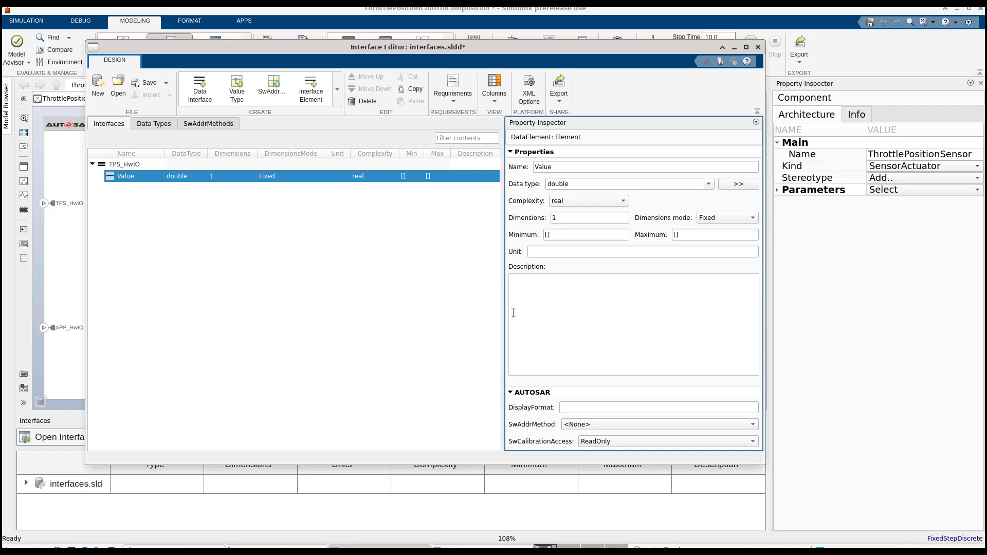
# Step: Add value type hwio_t with data type uint16, minimum 0 and maximum 100
pyautogui.click(154, 124)
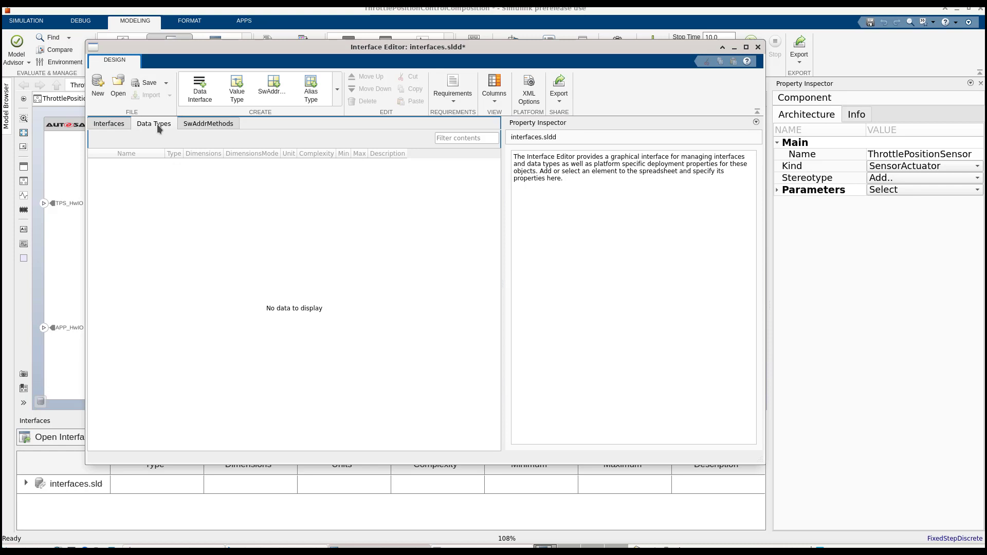
pyautogui.click(240, 90)
pyautogui.click(153, 164)
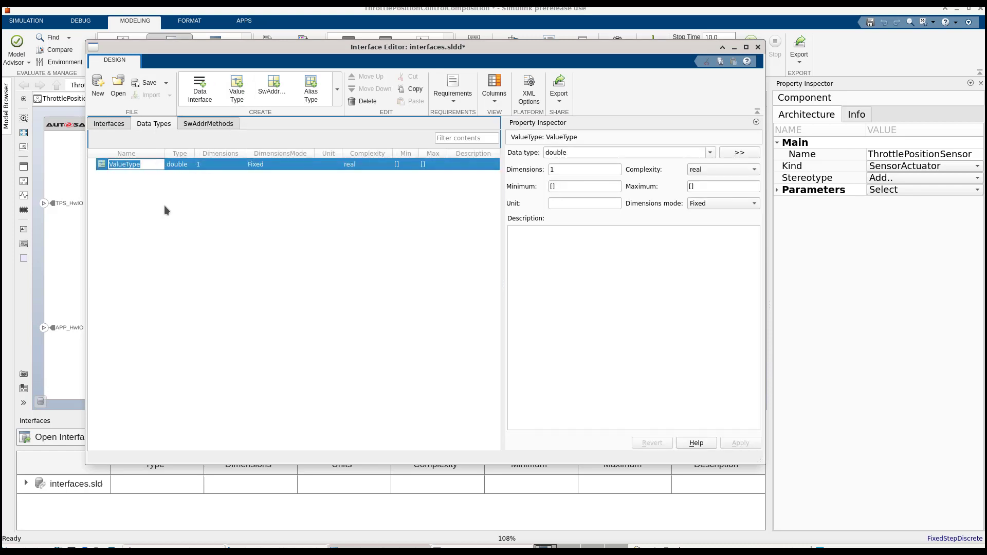
pyautogui.write('hw')
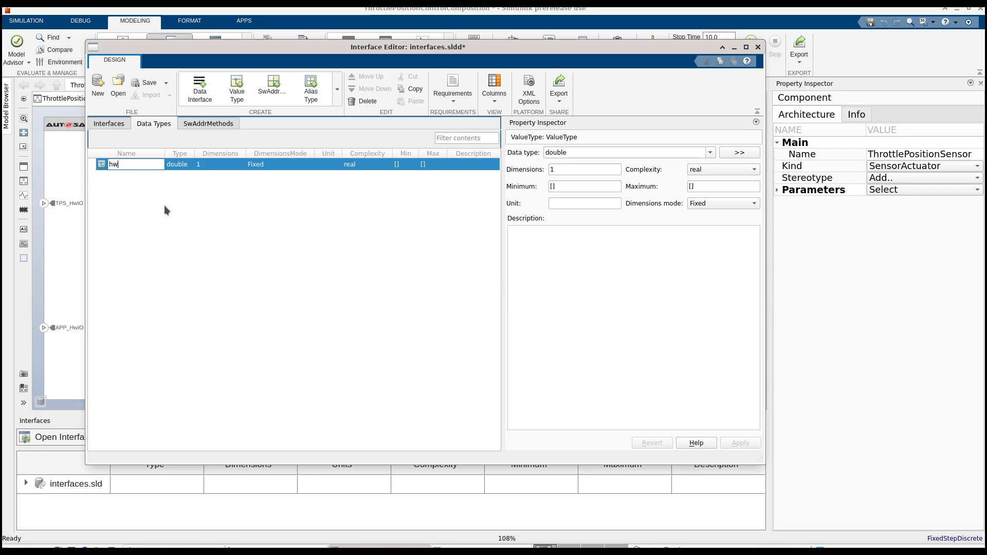
pyautogui.write('io_t')
pyautogui.press('Return')
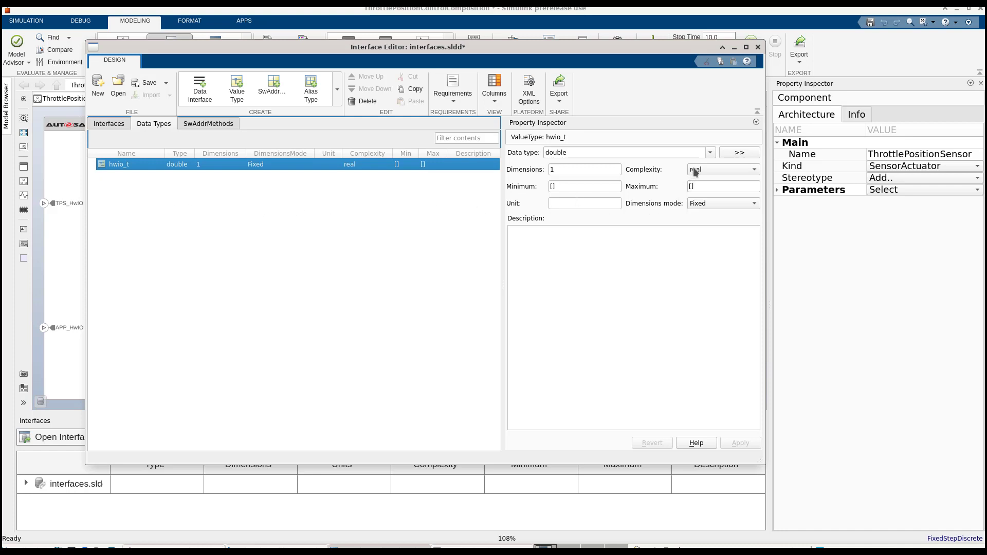
pyautogui.click(709, 153)
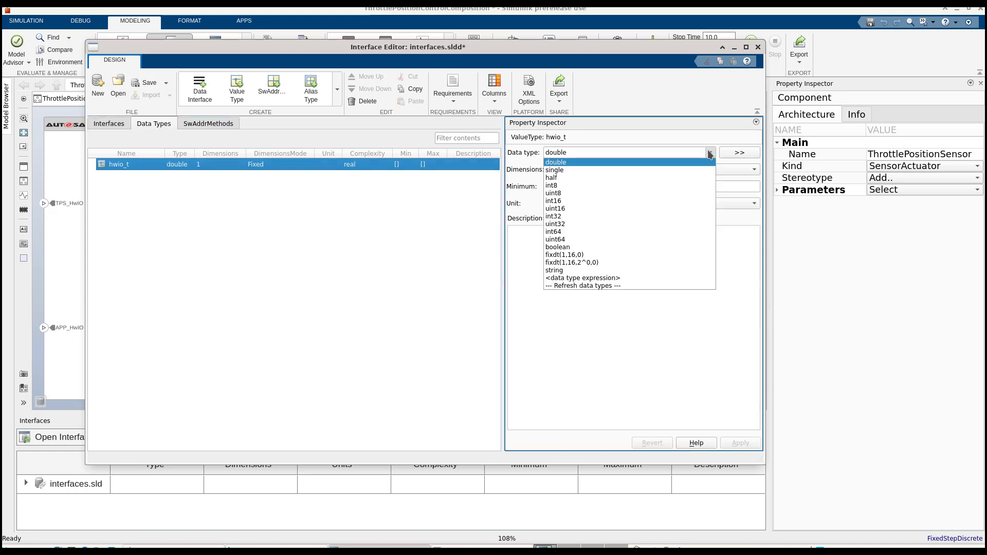
pyautogui.click(570, 208)
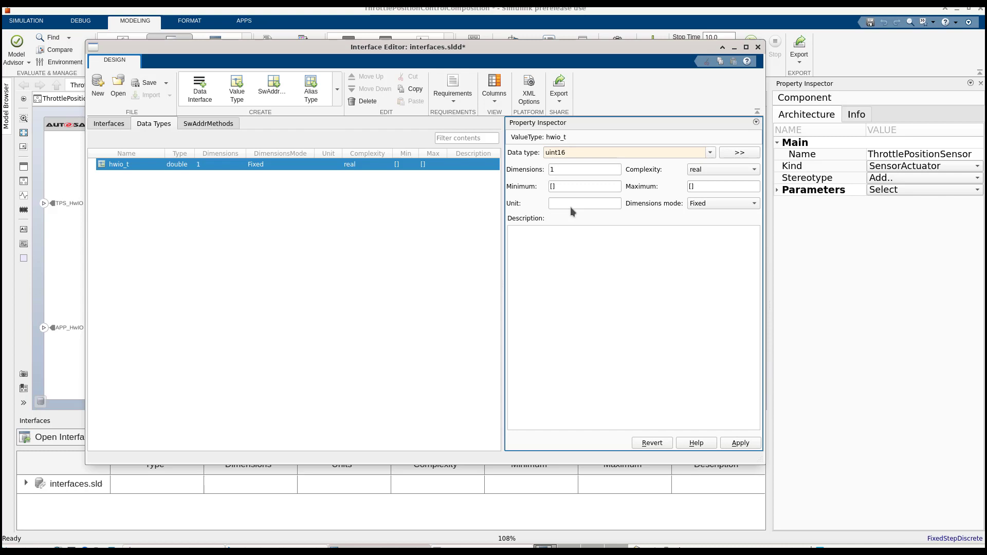
pyautogui.click(564, 187)
pyautogui.write('0')
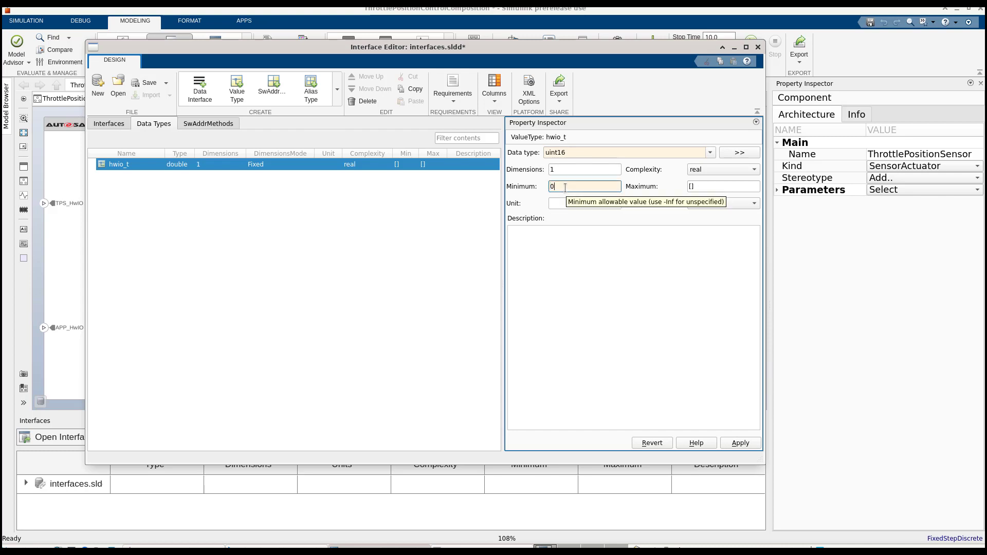
pyautogui.click(689, 187)
pyautogui.write('1000')
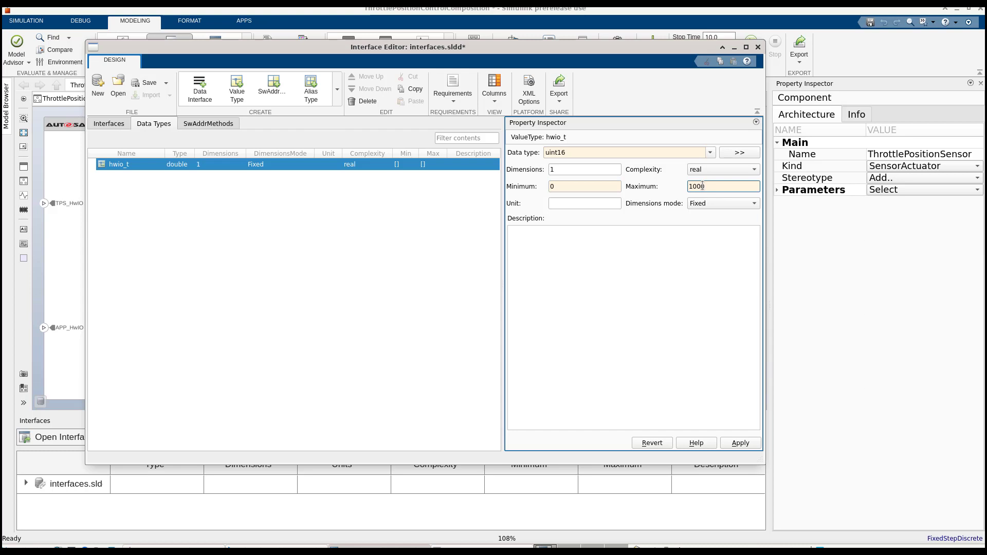
pyautogui.doubleClick(702, 186)
# Step: Make TPS_HwIO's Value data element use the hwio_t value type
pyautogui.click(123, 122)
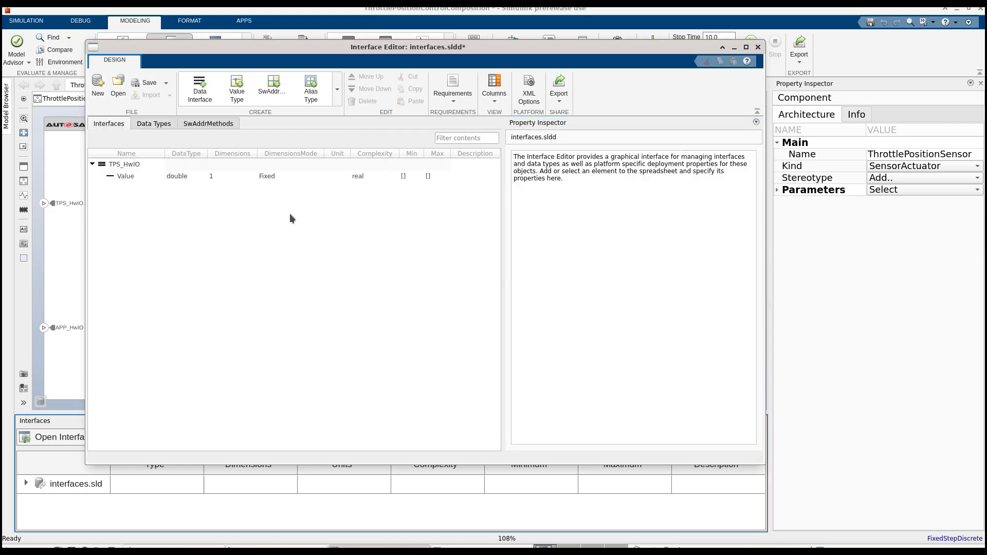
pyautogui.click(146, 178)
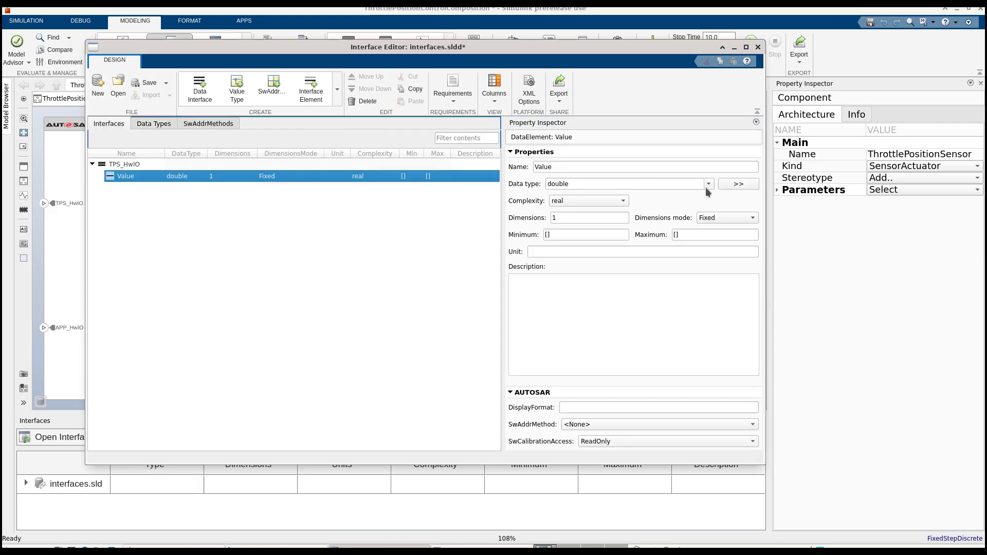
pyautogui.click(708, 184)
pyautogui.scroll(-2, 680, 248)
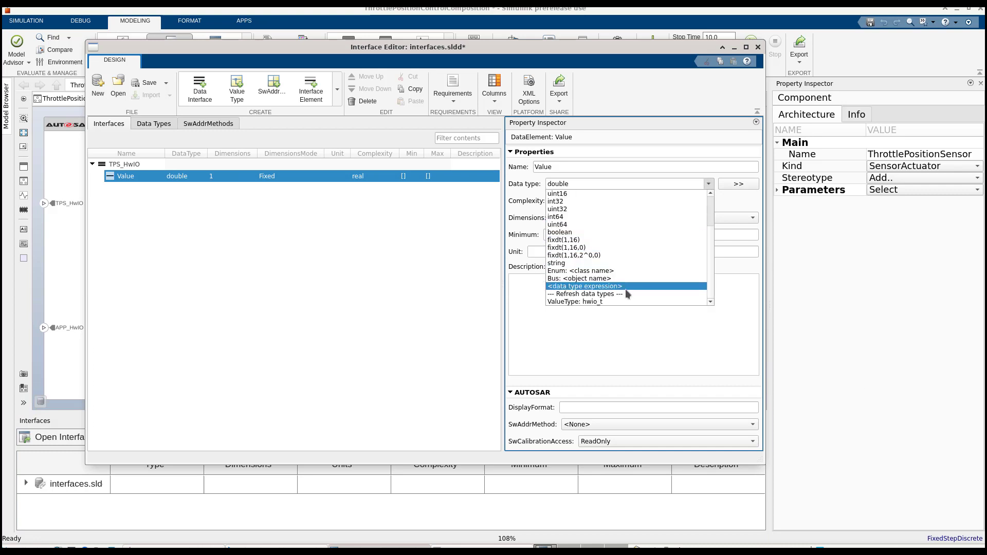
pyautogui.click(605, 301)
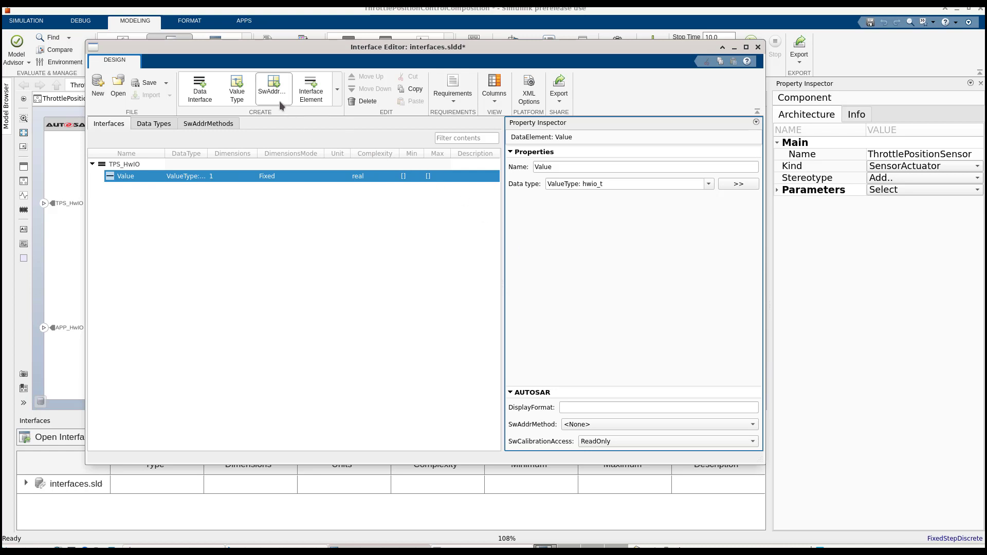
# Step: Add a new SwAddrMethod named VAR to the dictionary
pyautogui.click(223, 122)
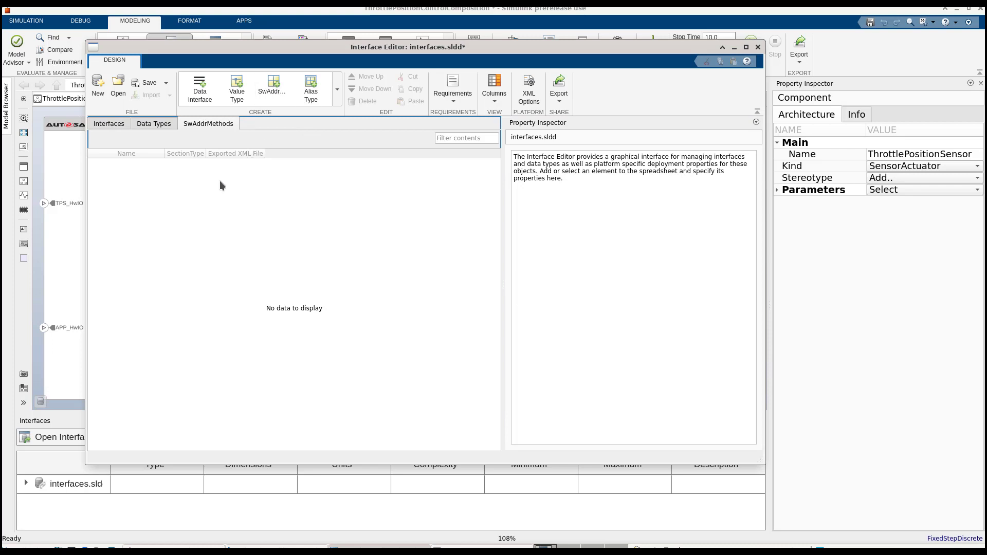
pyautogui.doubleClick(135, 165)
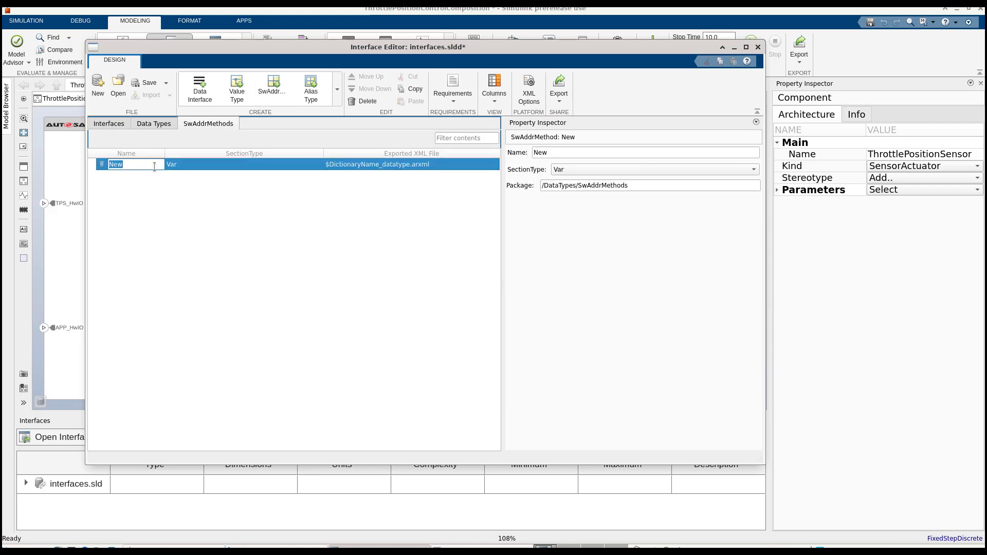
pyautogui.write('VAR')
pyautogui.click(154, 188)
pyautogui.click(137, 164)
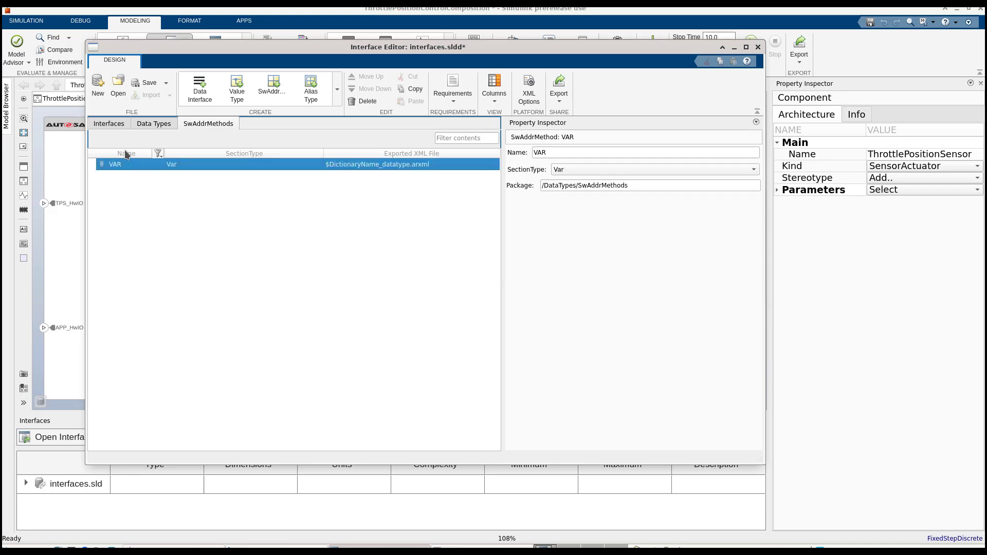
# Step: Set the SwAddrMethod of TPS_HwIO's Value element to VAR
pyautogui.click(112, 125)
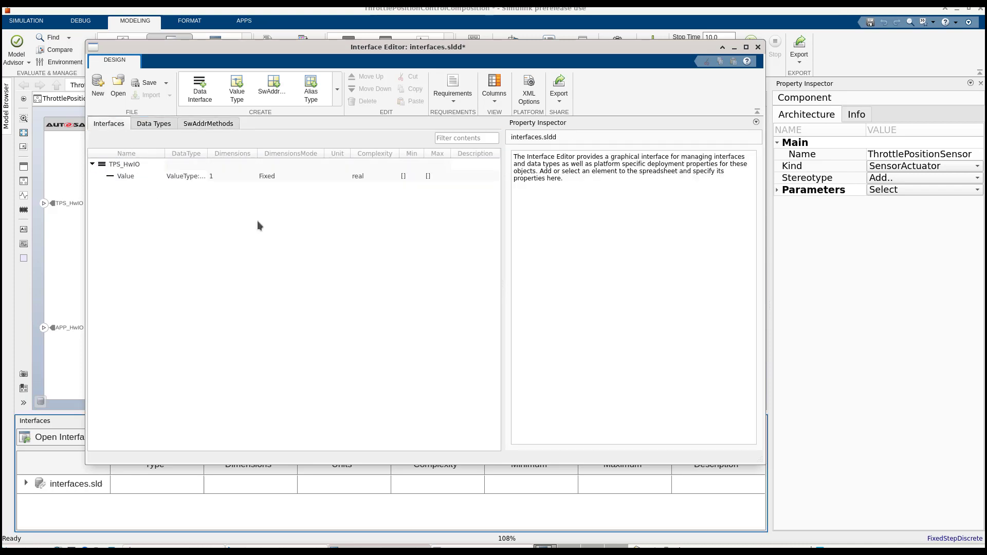
pyautogui.click(140, 176)
pyautogui.click(751, 427)
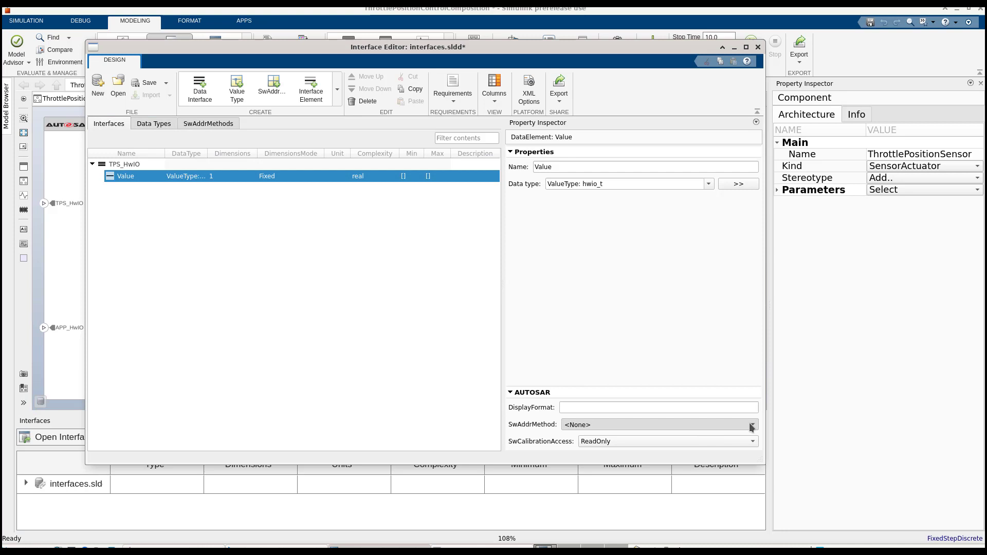
pyautogui.click(715, 432)
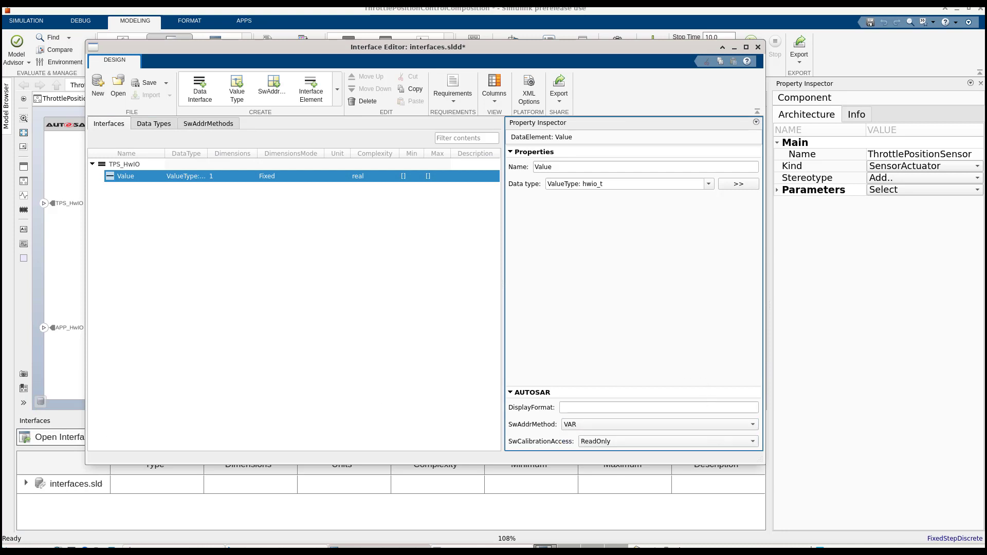
pyautogui.click(159, 171)
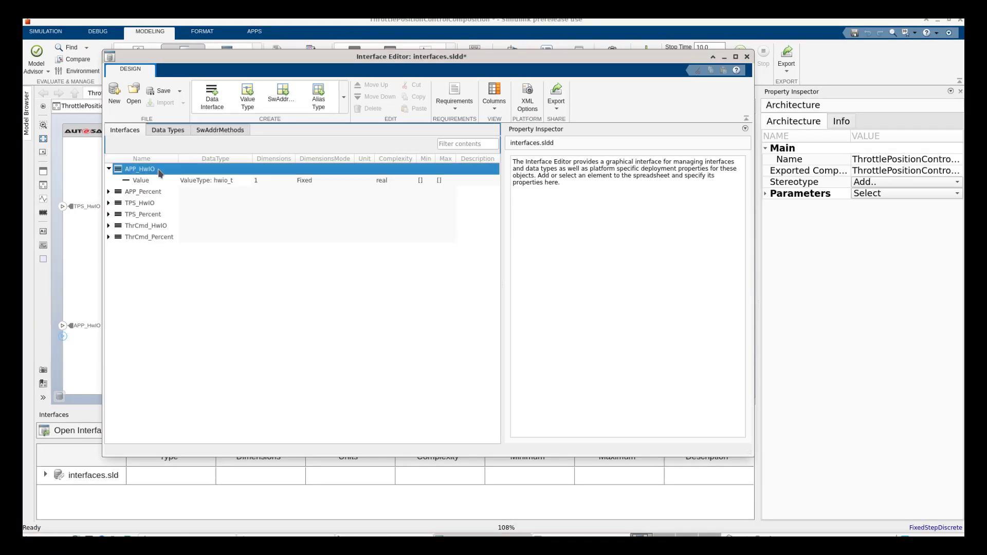
# Step: Generate a traceability matrix with Requirements.slreqx on the left and interfaces.sldd on top
pyautogui.click(455, 103)
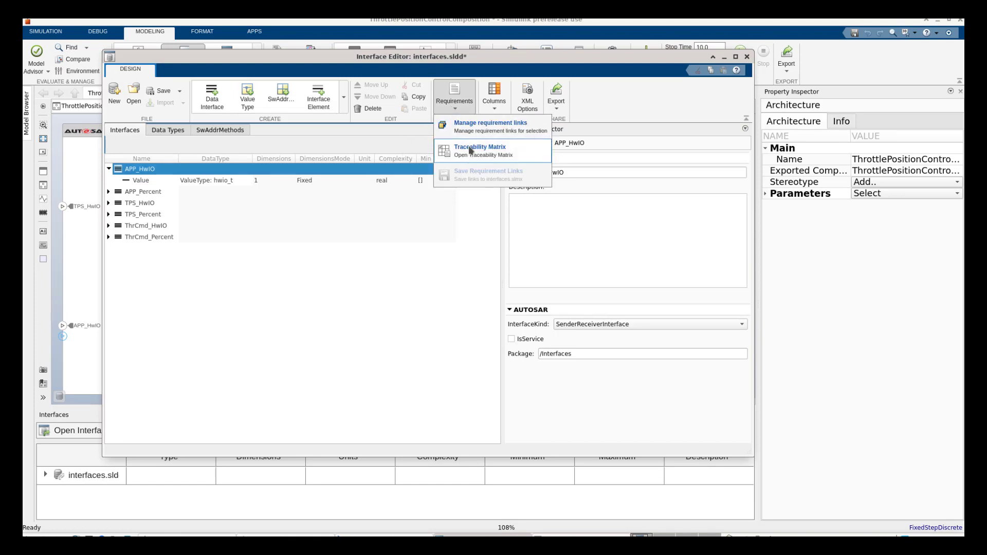
pyautogui.click(469, 148)
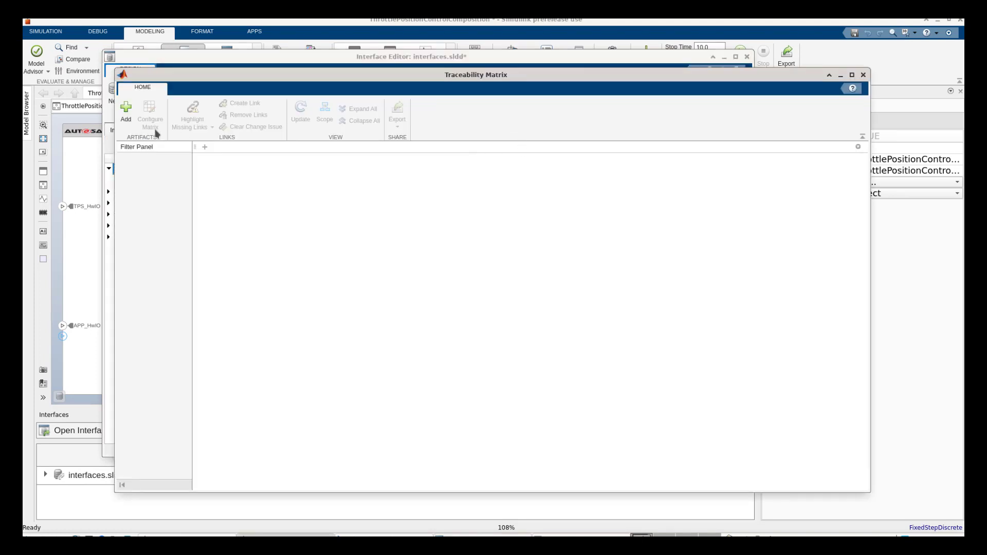
pyautogui.click(126, 112)
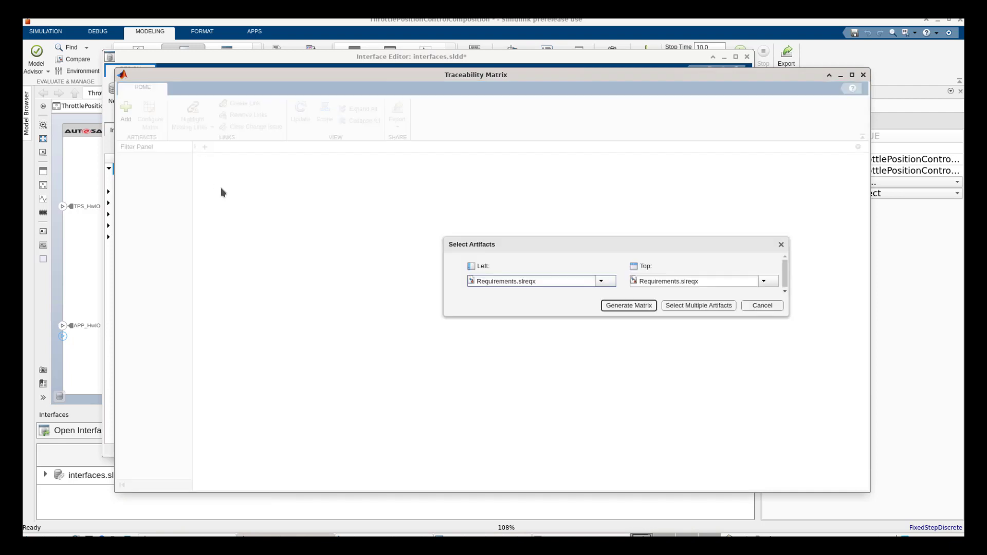
pyautogui.click(600, 281)
pyautogui.click(557, 291)
pyautogui.click(764, 282)
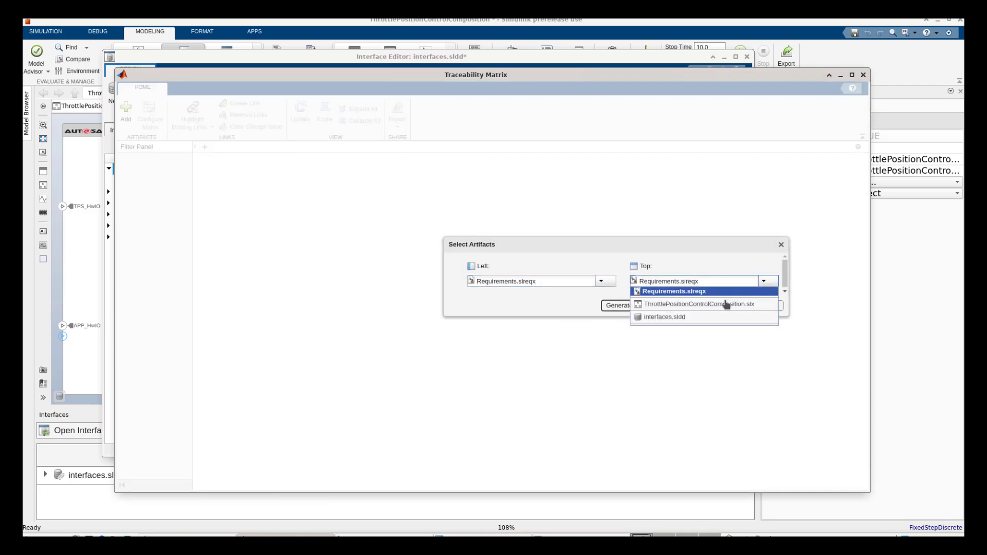
pyautogui.click(668, 317)
pyautogui.click(619, 305)
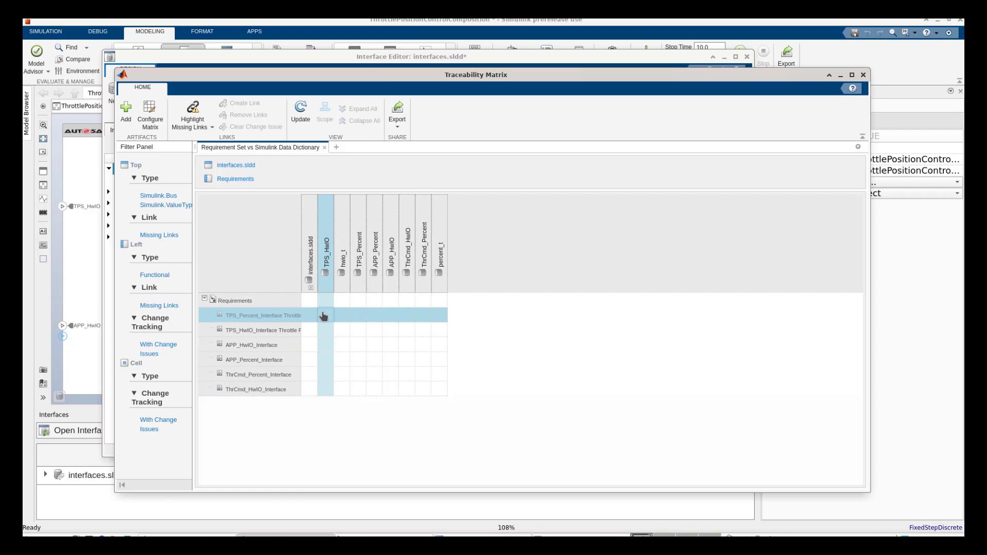
# Step: Link TPS_Percent_Interface to TPS_HwIO and APP_Percent_Interface to APP_Percent in the matrix
pyautogui.click(326, 315)
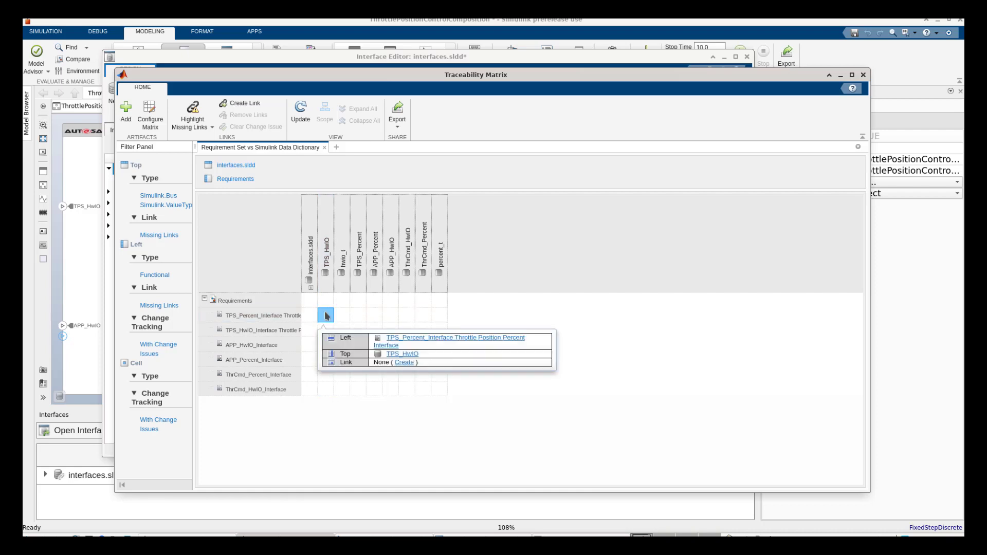
pyautogui.click(246, 104)
pyautogui.click(673, 328)
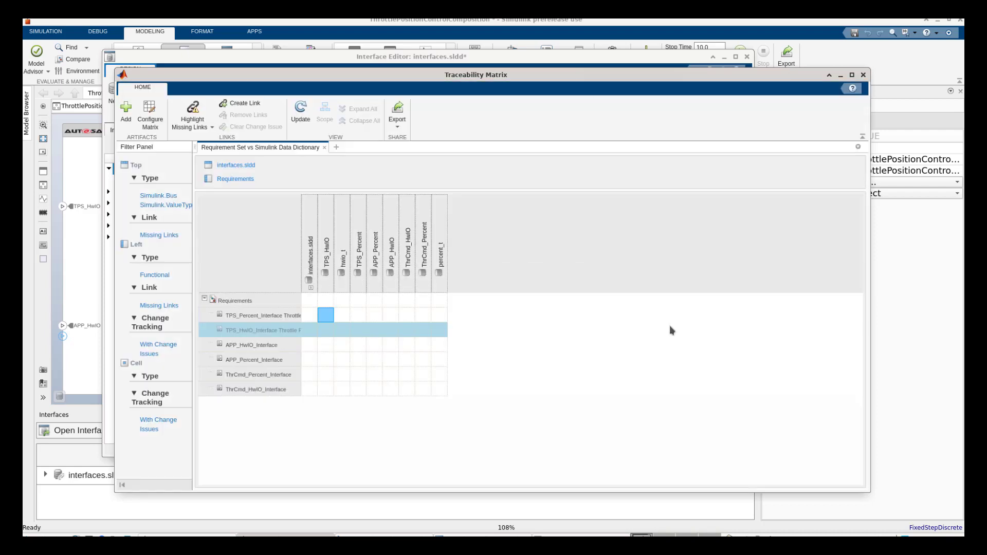
pyautogui.click(376, 359)
pyautogui.click(243, 104)
pyautogui.click(589, 327)
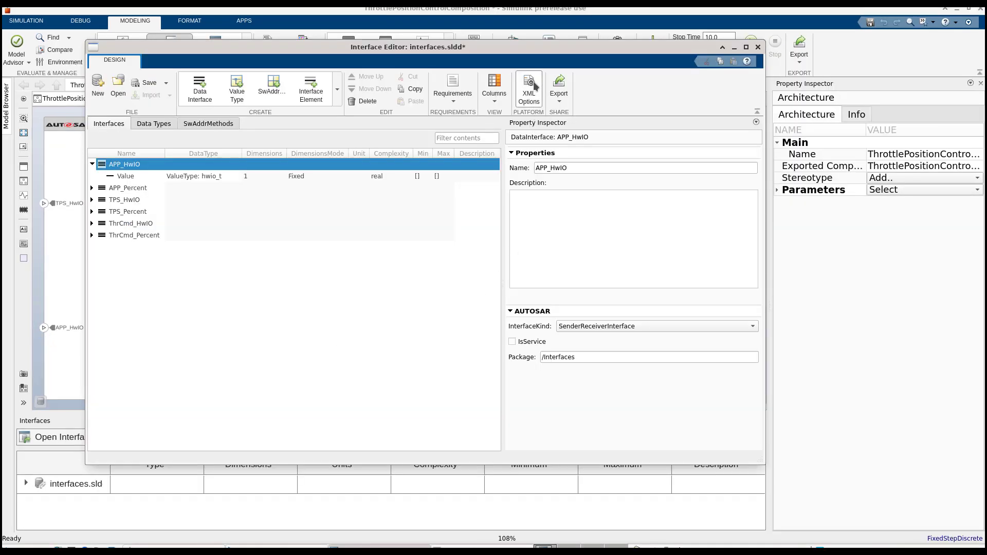
# Step: Bring up the dictionary's XML Options dialog and reposition it
pyautogui.click(533, 82)
pyautogui.moveTo(556, 70); pyautogui.dragTo(547, 67)
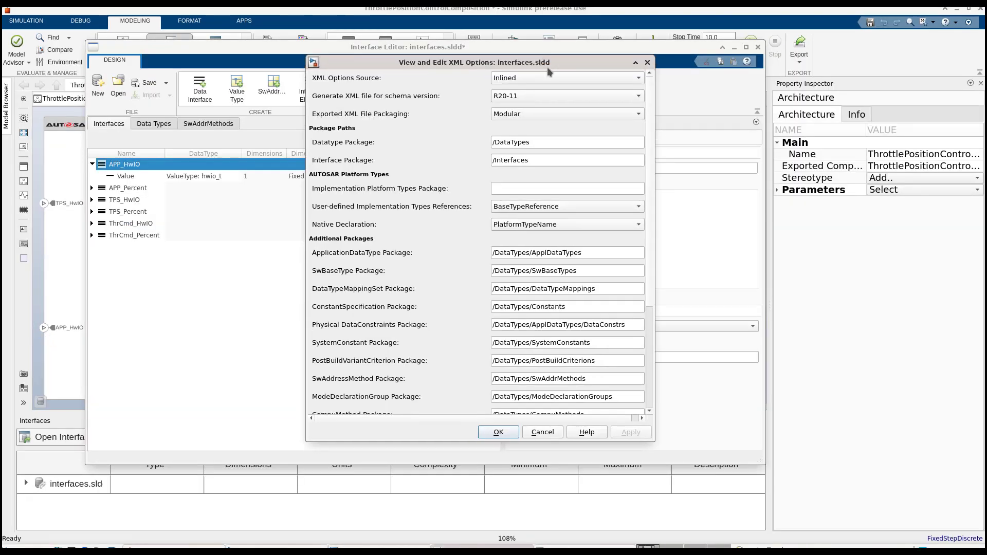
pyautogui.moveTo(652, 169)
pyautogui.mouseDown()
pyautogui.moveTo(652, 306)
pyautogui.moveTo(651, 172)
pyautogui.mouseUp()
# Step: Accept the XML options and export interfaces.sldd to ARXML
pyautogui.click(507, 431)
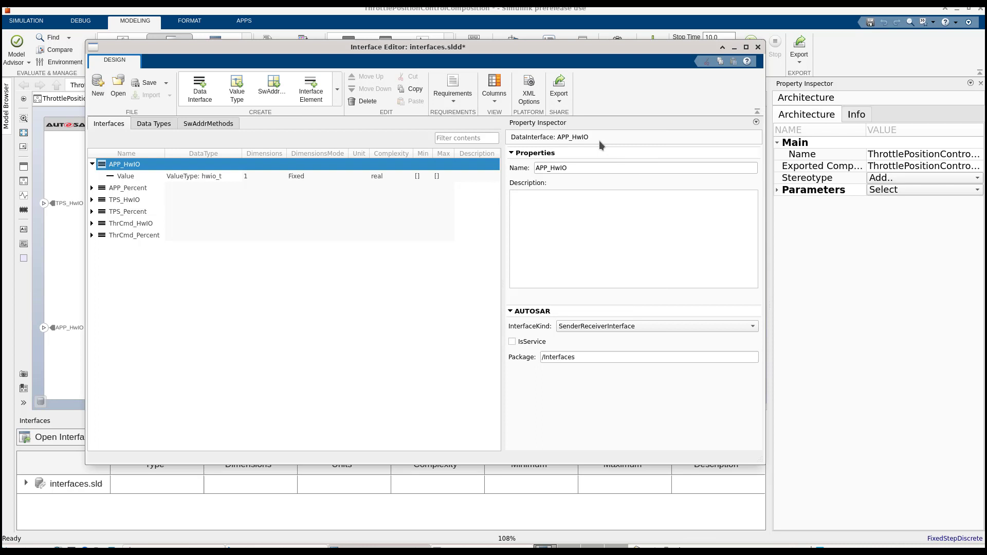
pyautogui.click(560, 102)
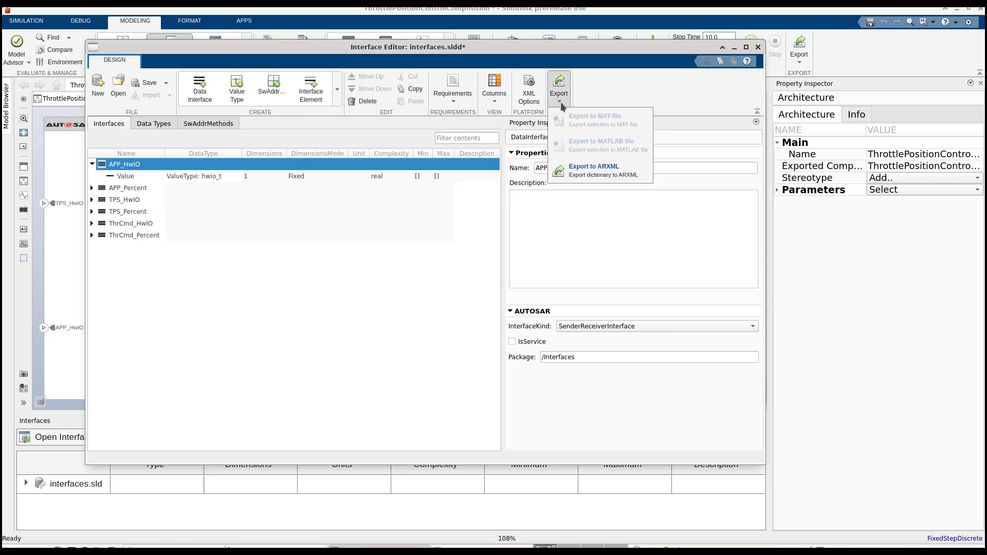
pyautogui.click(585, 169)
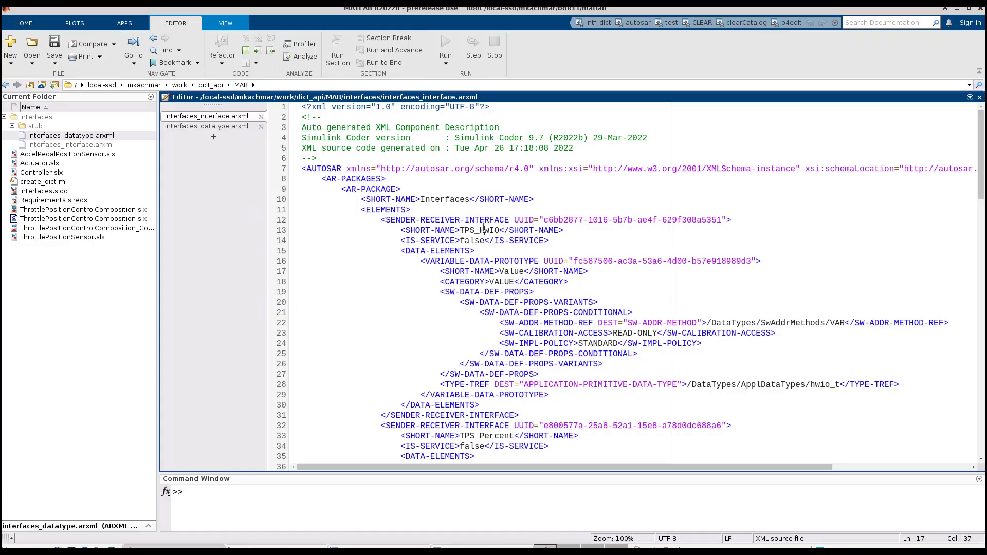
# Step: Review interfaces_interface.arxml, checking the TPS_HwIO and TPS_Percent interfaces and the hwio_t type reference
pyautogui.doubleClick(484, 230)
pyautogui.scroll(-5, 525, 293)
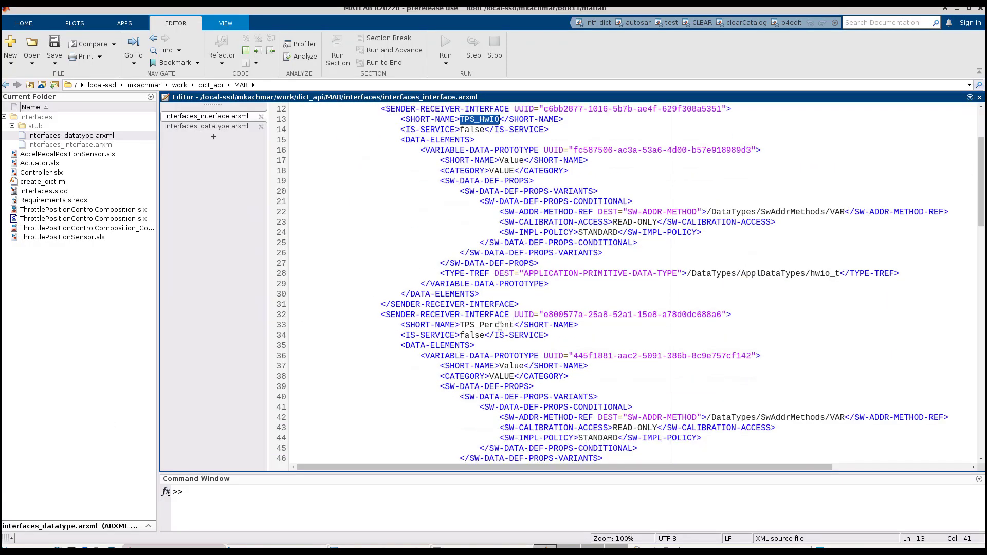
pyautogui.doubleClick(490, 297)
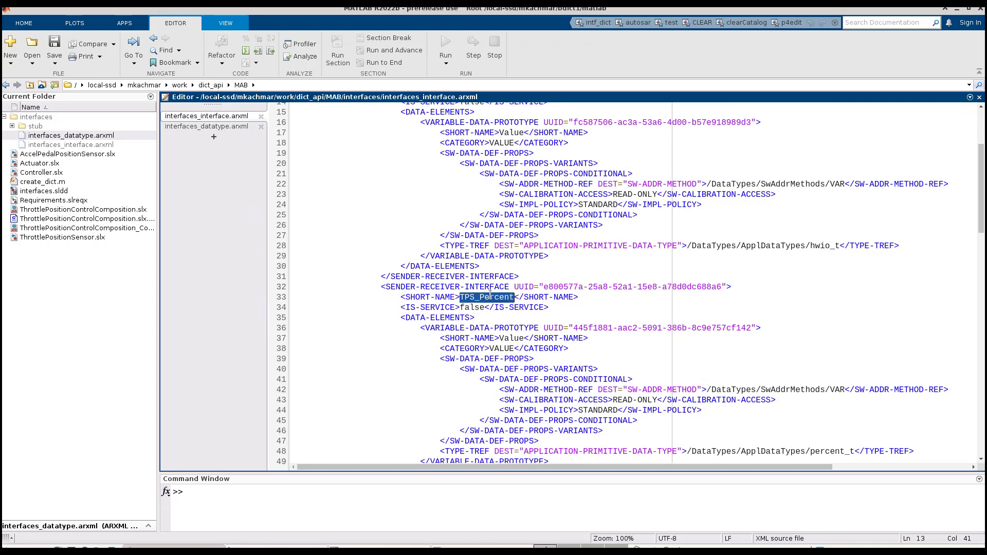
pyautogui.doubleClick(825, 246)
pyautogui.moveTo(735, 245); pyautogui.dragTo(784, 242)
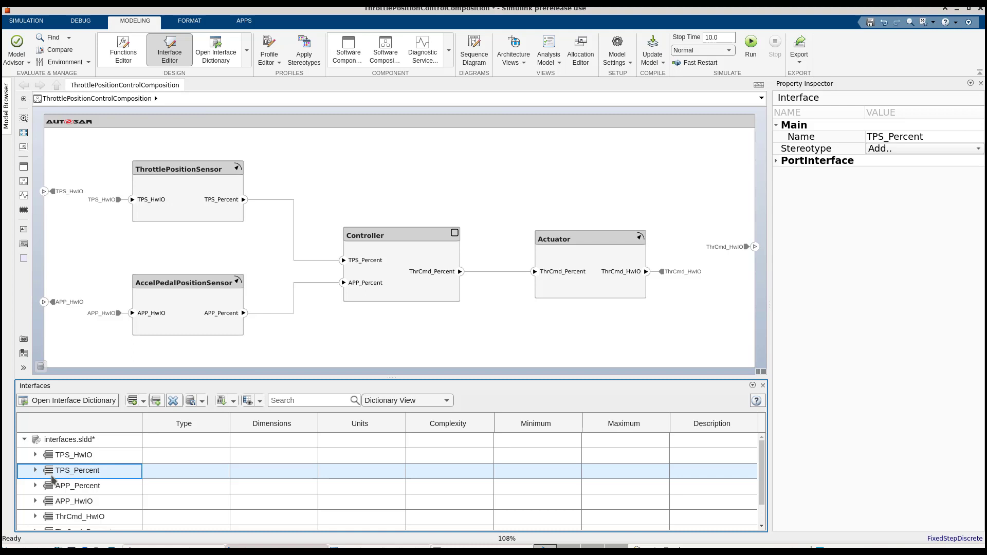
# Step: Assign the TPS_Percent and APP_Percent interfaces to the two sensors' matching output ports
pyautogui.click(35, 471)
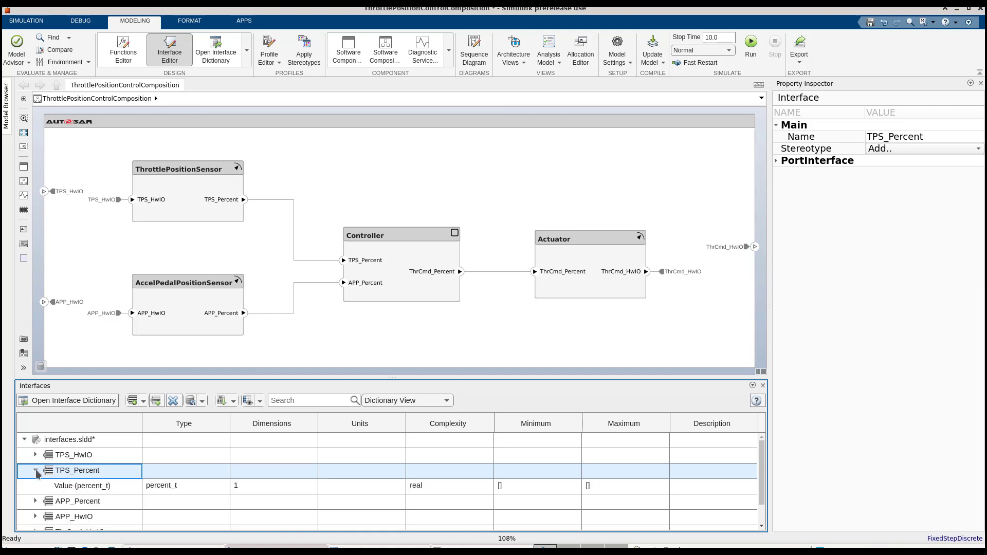
pyautogui.click(36, 470)
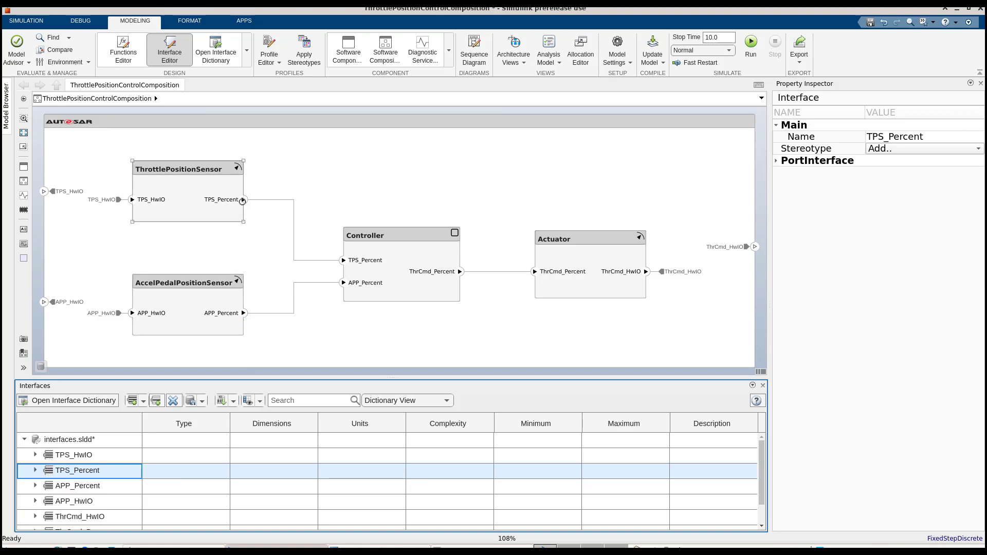
pyautogui.click(243, 200)
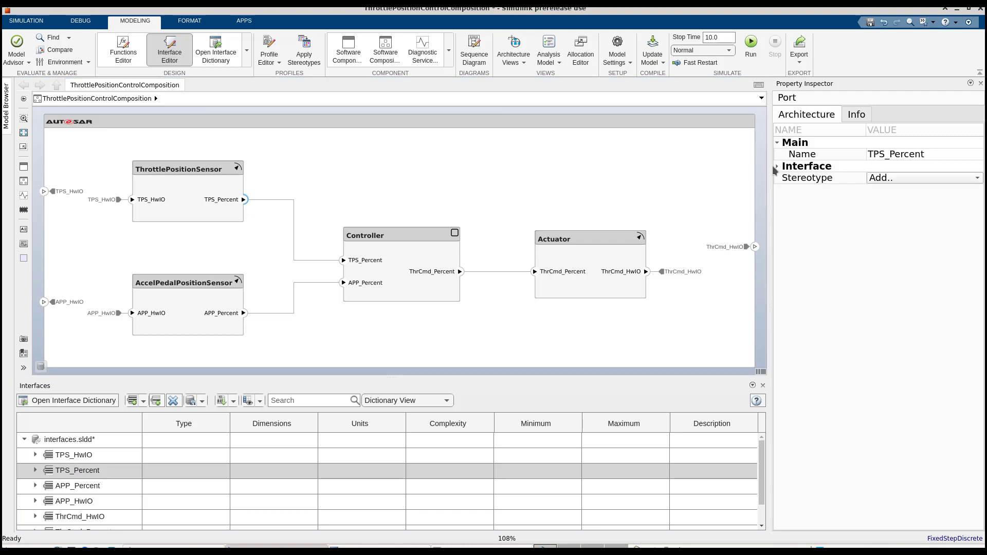
pyautogui.click(774, 167)
pyautogui.click(977, 178)
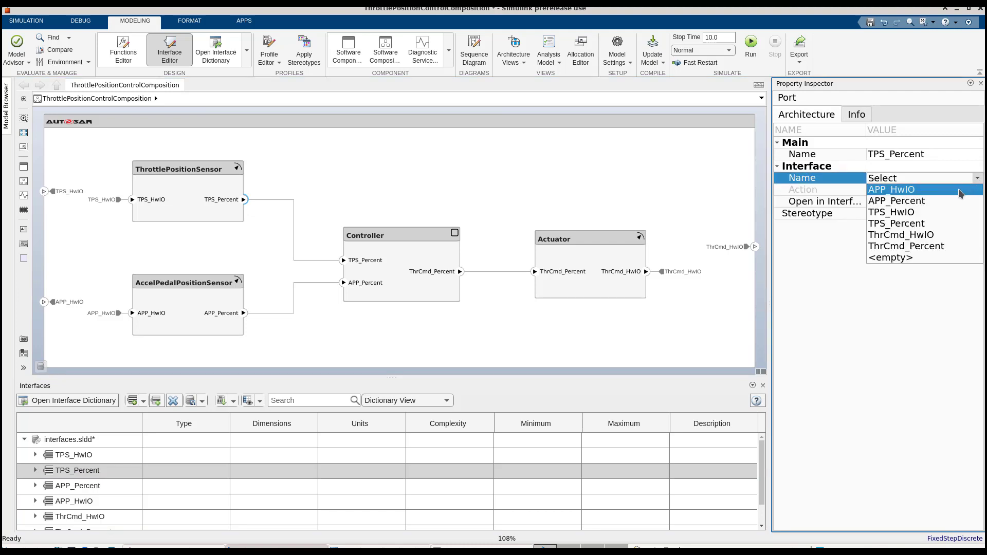
pyautogui.click(928, 224)
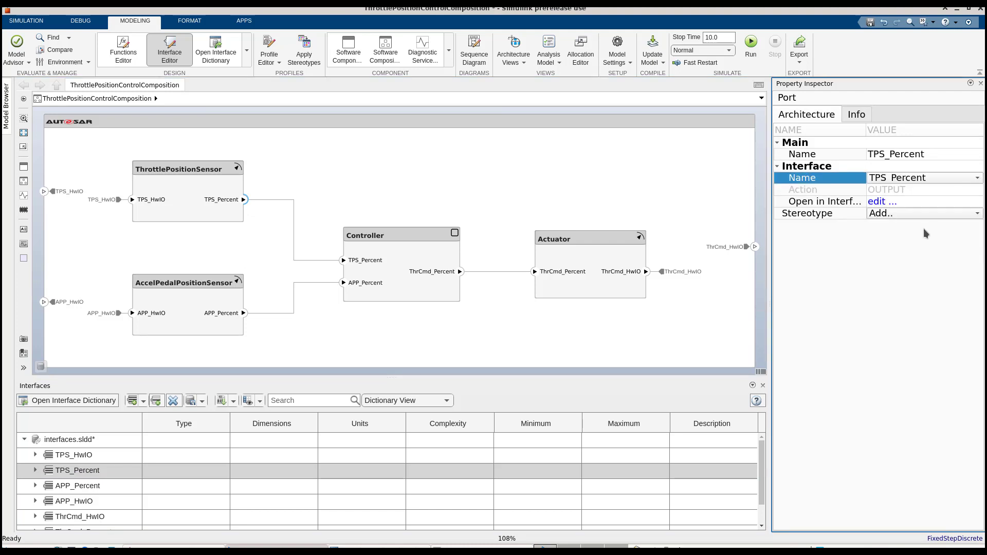
pyautogui.click(245, 313)
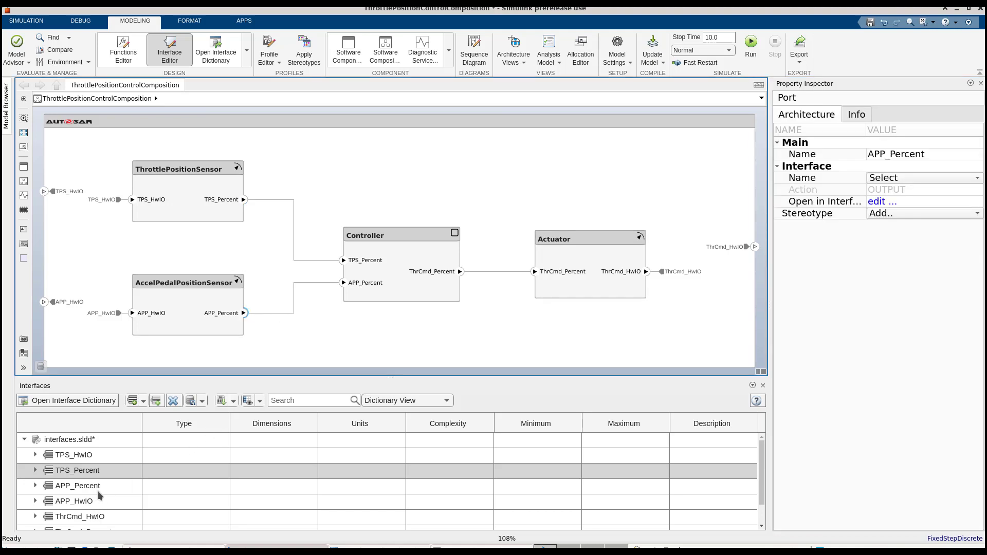
pyautogui.click(125, 491)
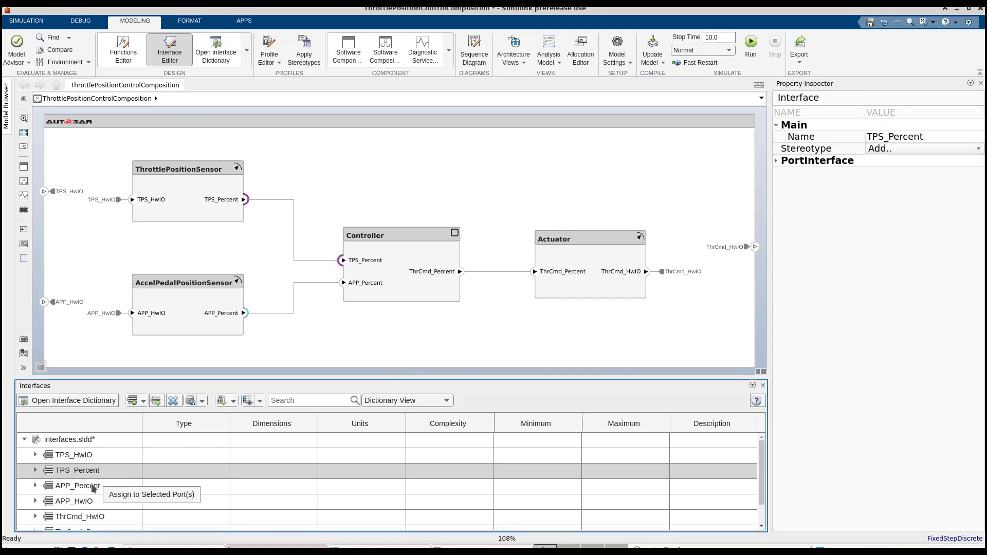
pyautogui.click(126, 492)
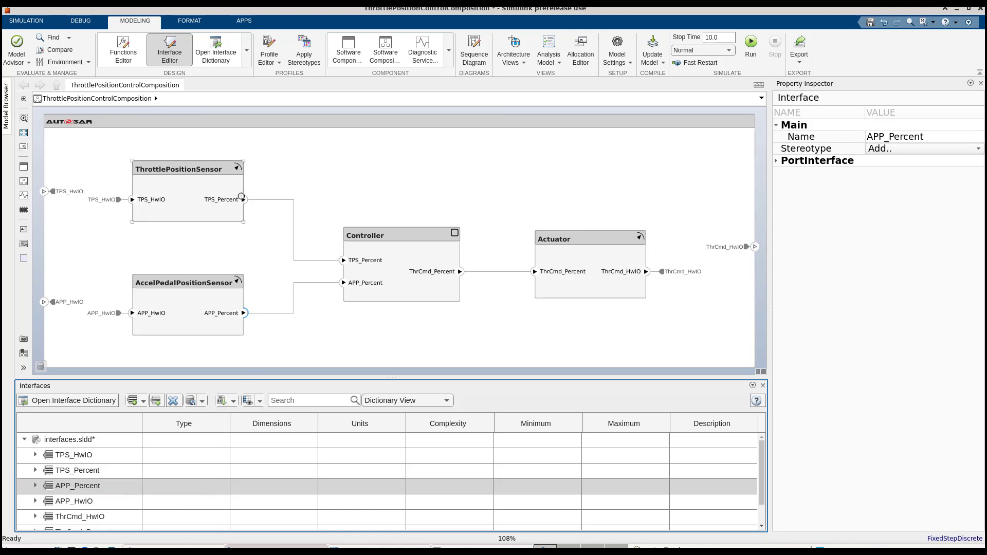
# Step: Verify which ports use the TPS_Percent and APP_Percent interfaces
pyautogui.click(244, 200)
pyautogui.click(244, 312)
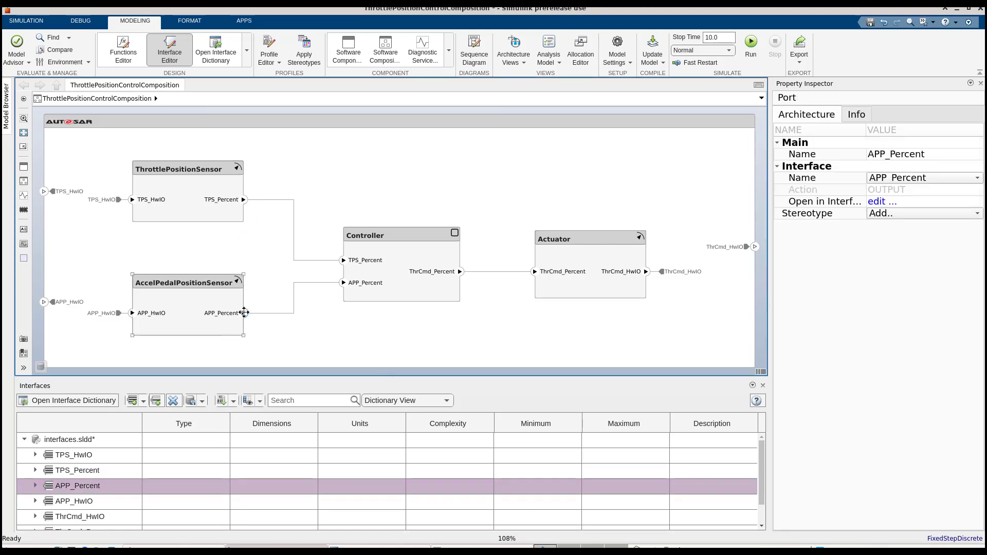
pyautogui.click(105, 470)
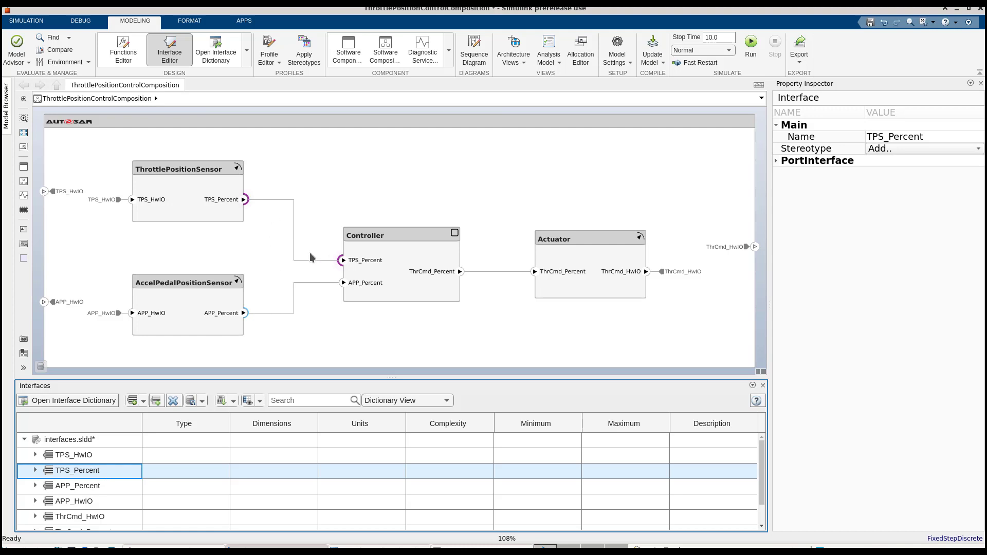
pyautogui.click(121, 492)
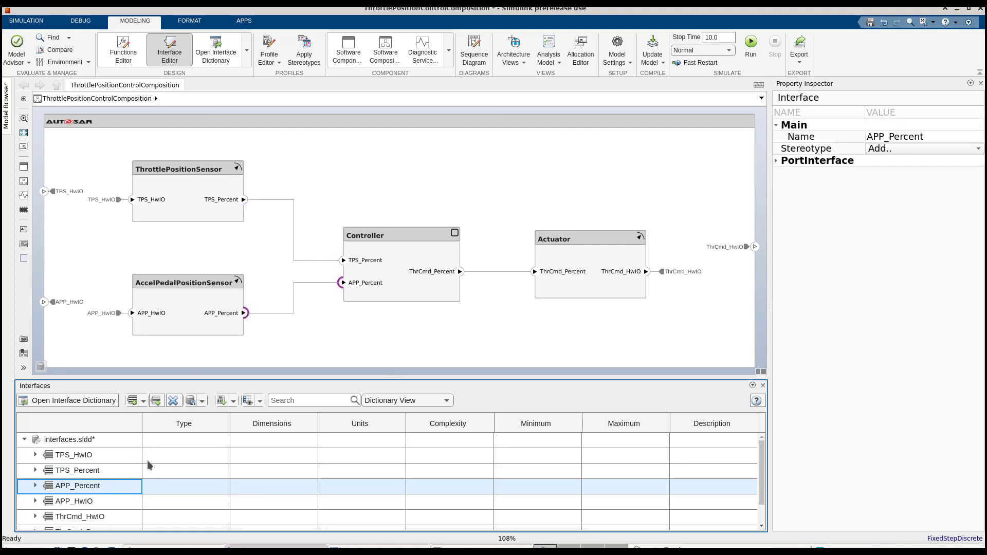
# Step: Update the diagram and assign the TPS_HwIO interface to ThrottlePositionSensor's TPS_HwIO input port
pyautogui.click(377, 377)
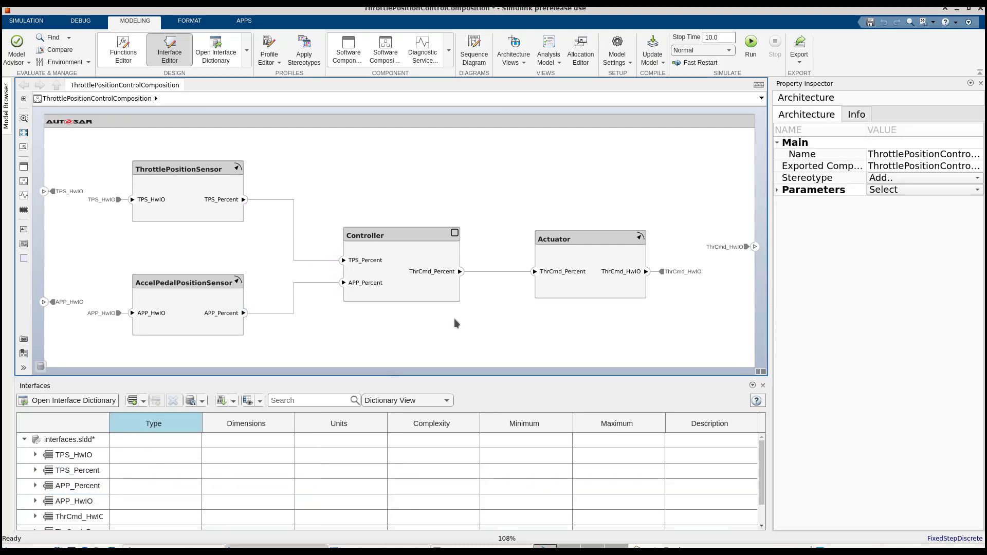
pyautogui.hotkey('ctrl', 'd')
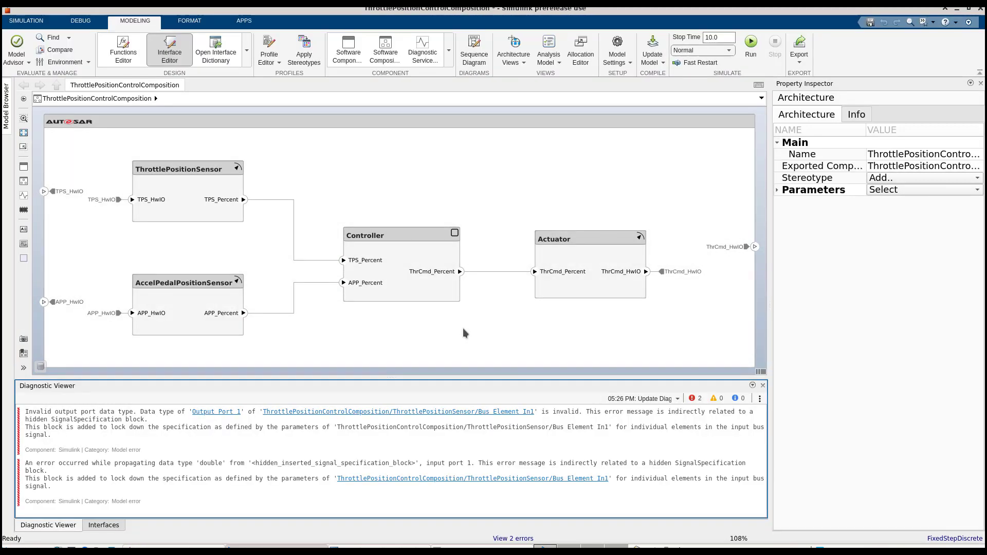
pyautogui.click(133, 205)
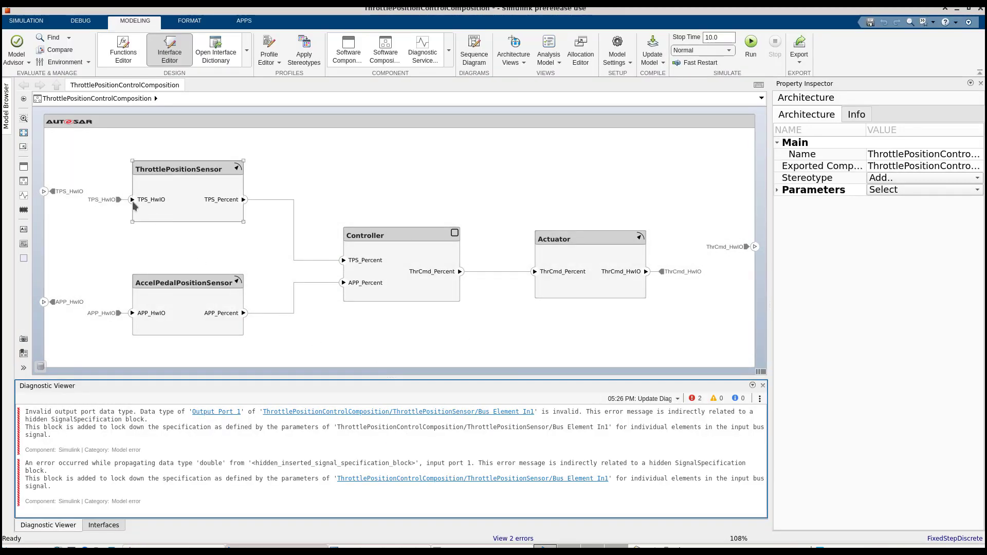
pyautogui.click(133, 202)
pyautogui.click(976, 178)
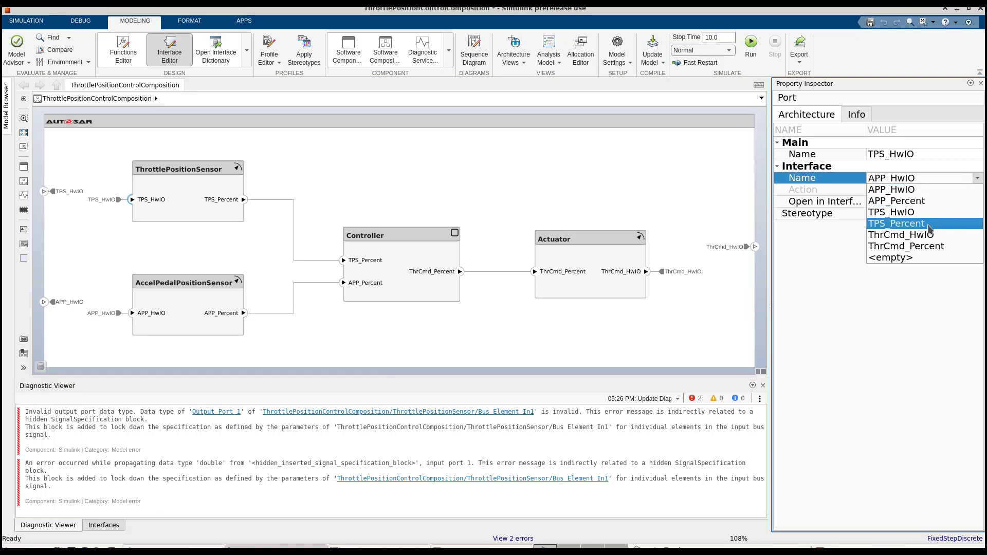
pyautogui.click(915, 213)
pyautogui.click(628, 190)
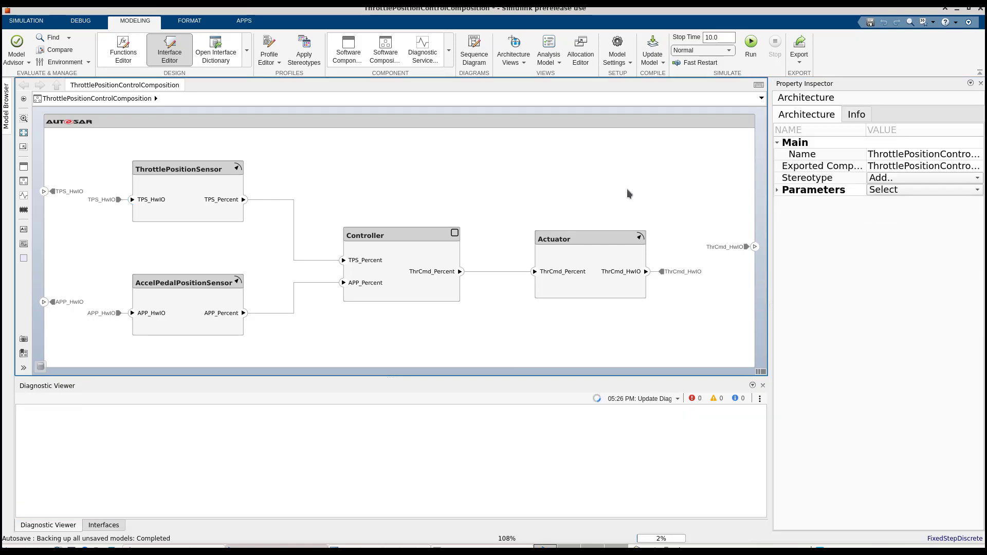
# Step: Create the linked model ThrottlePositionSensor_1 for the ThrottlePositionSensor component
pyautogui.click(189, 164)
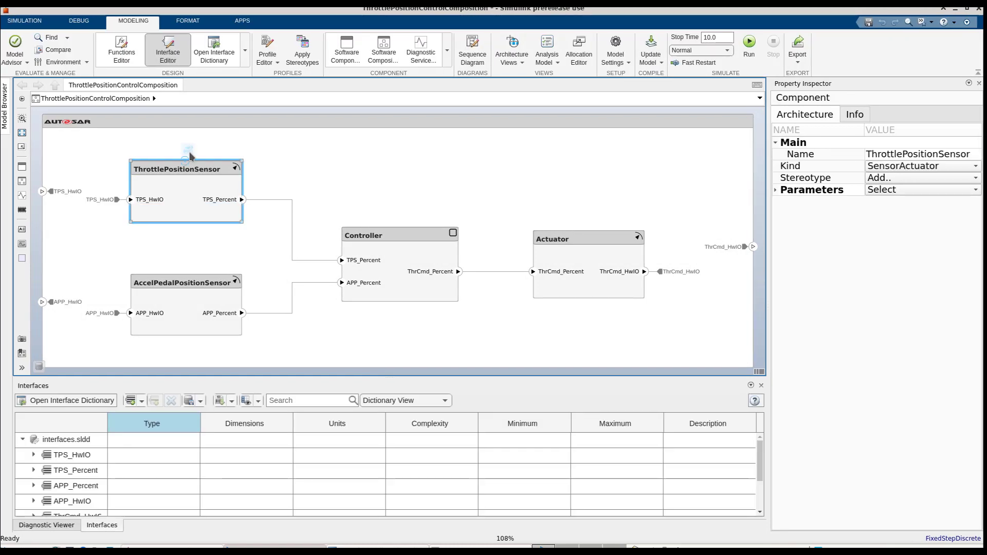
pyautogui.moveTo(188, 153)
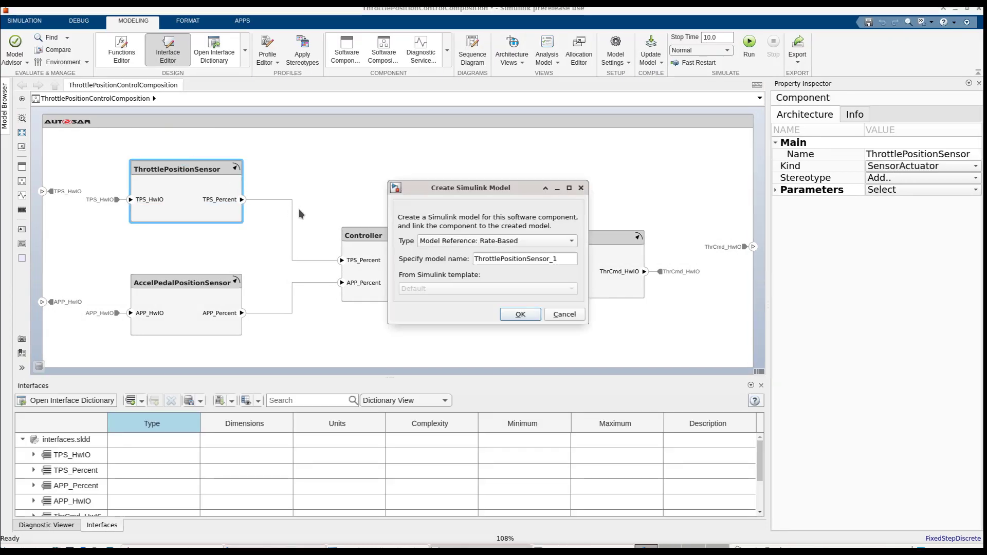
pyautogui.click(521, 315)
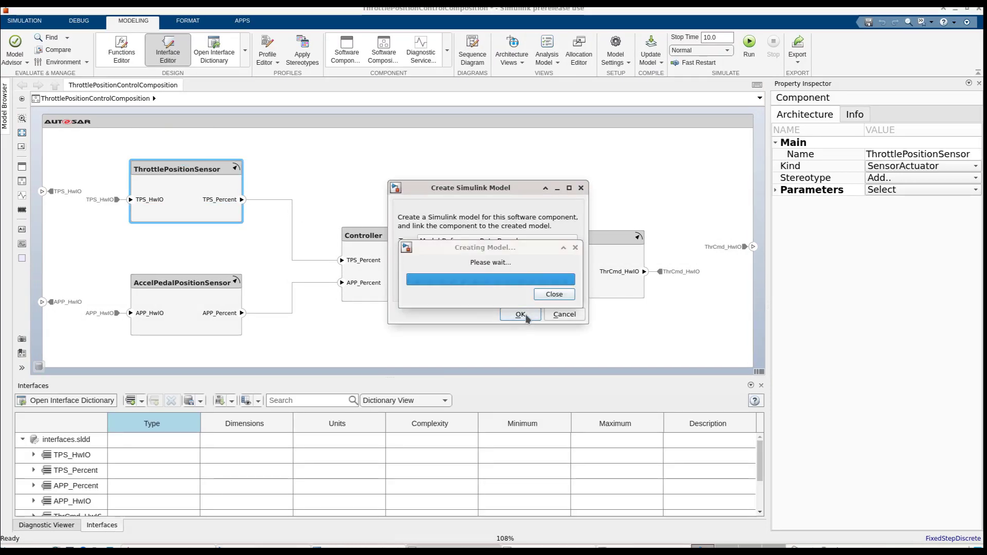
# Step: Inspect the TPS_HwIO input port's bus elements inside ThrottlePositionSensor_1, then return to the composition
pyautogui.doubleClick(199, 201)
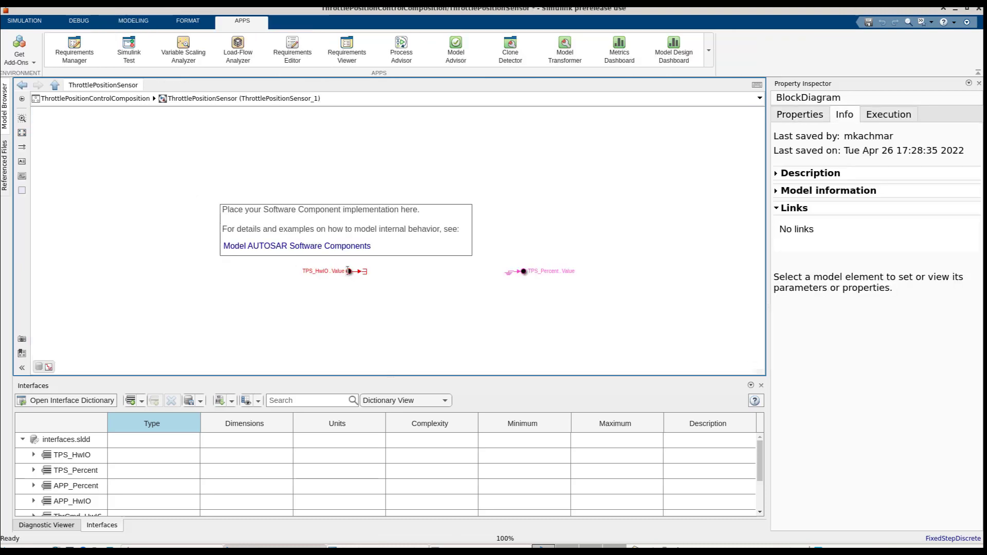
pyautogui.doubleClick(348, 271)
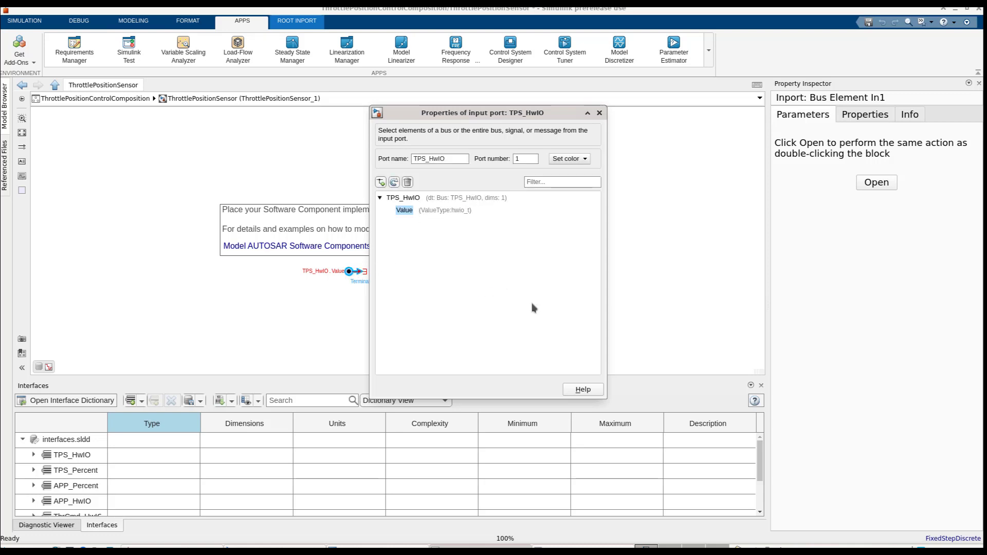
pyautogui.click(599, 113)
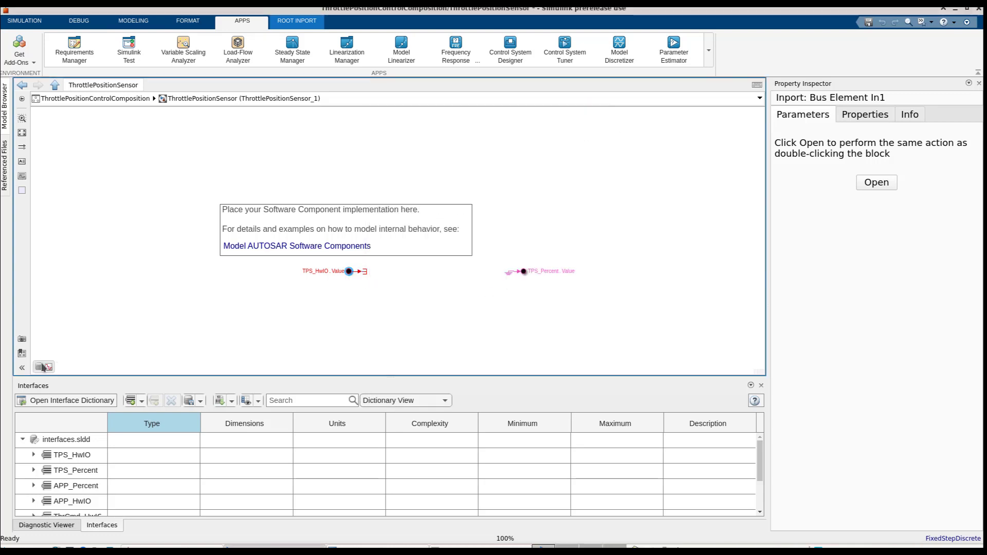
pyautogui.click(42, 367)
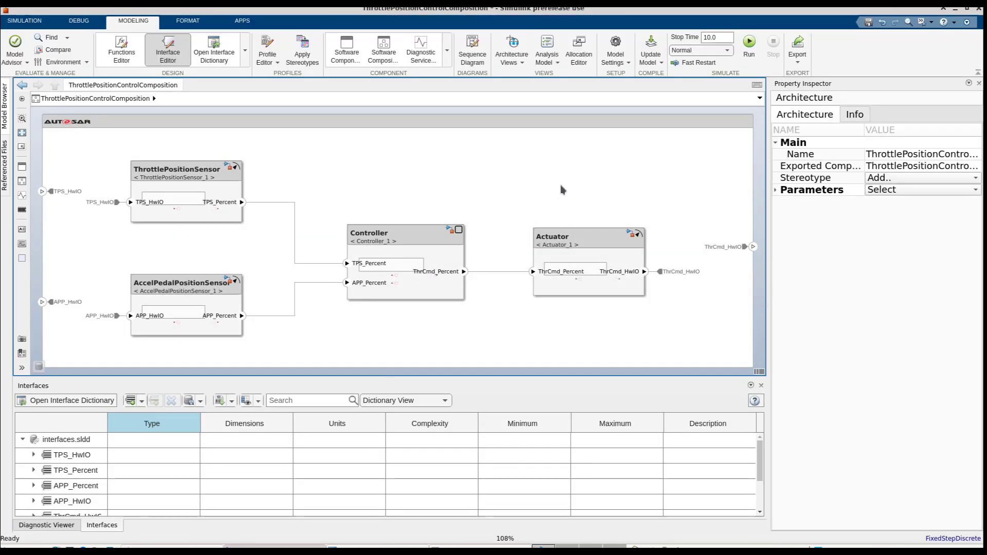
# Step: Generate code and ARXML for the composition, packaged as ThrottlePositionControlComposition.zip
pyautogui.click(801, 63)
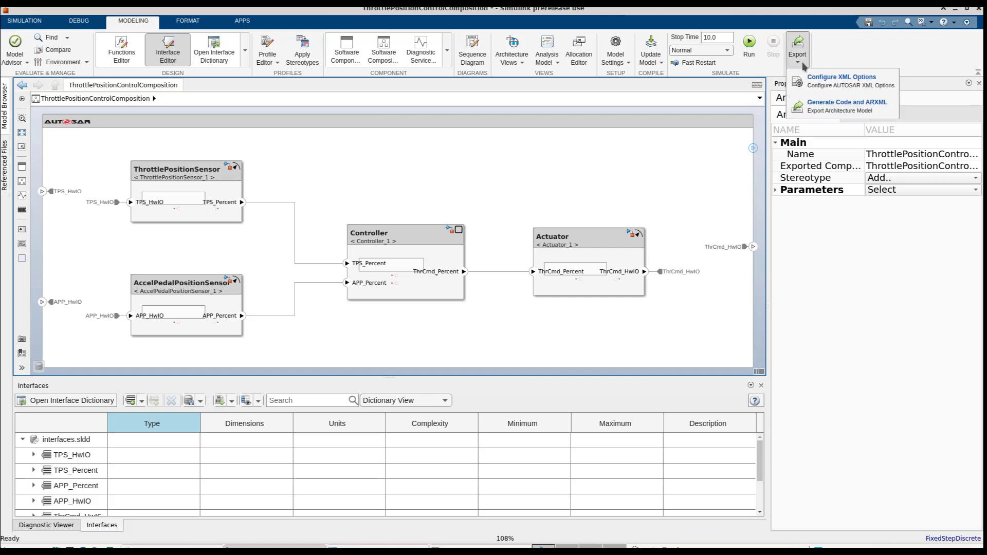
pyautogui.click(838, 105)
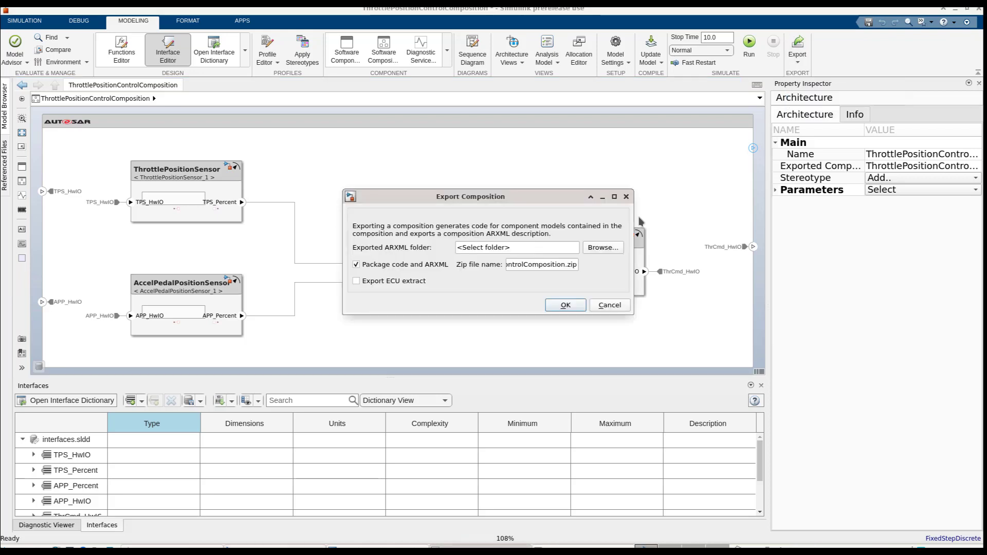
pyautogui.click(565, 305)
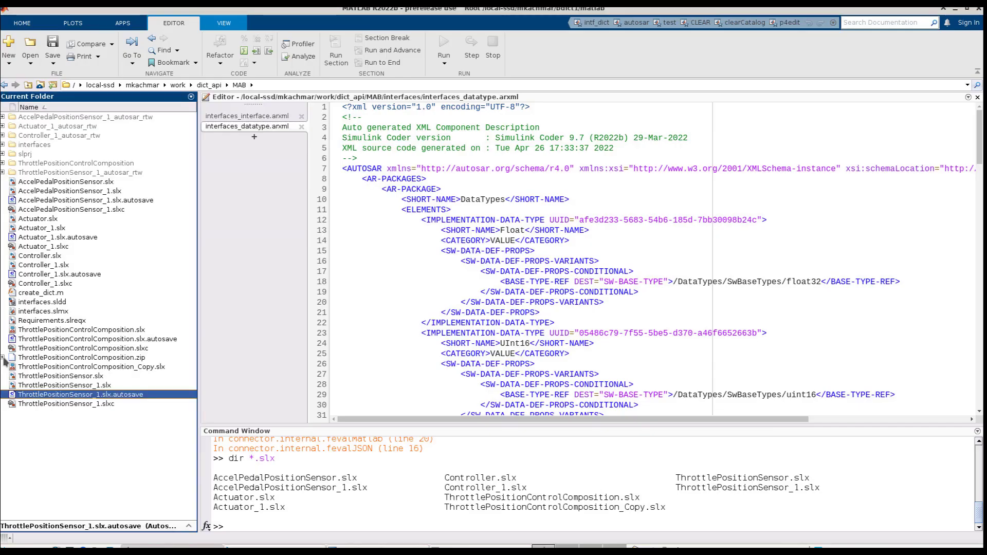
# Step: Browse ThrottlePositionControlComposition.zip's arxml folder, then src, MAB and ThrottlePositionSensor_1_autosar_rtw folders
pyautogui.click(4, 359)
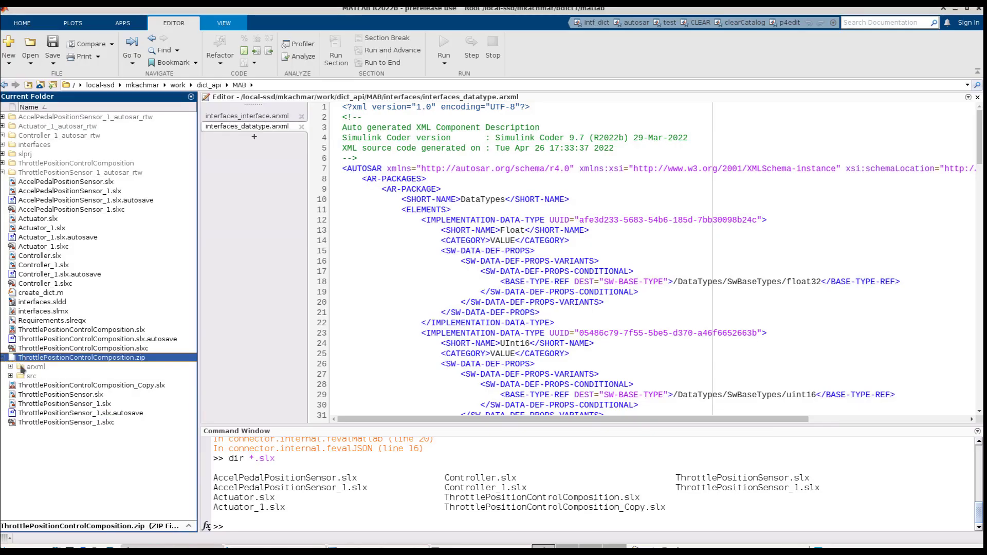
pyautogui.click(11, 367)
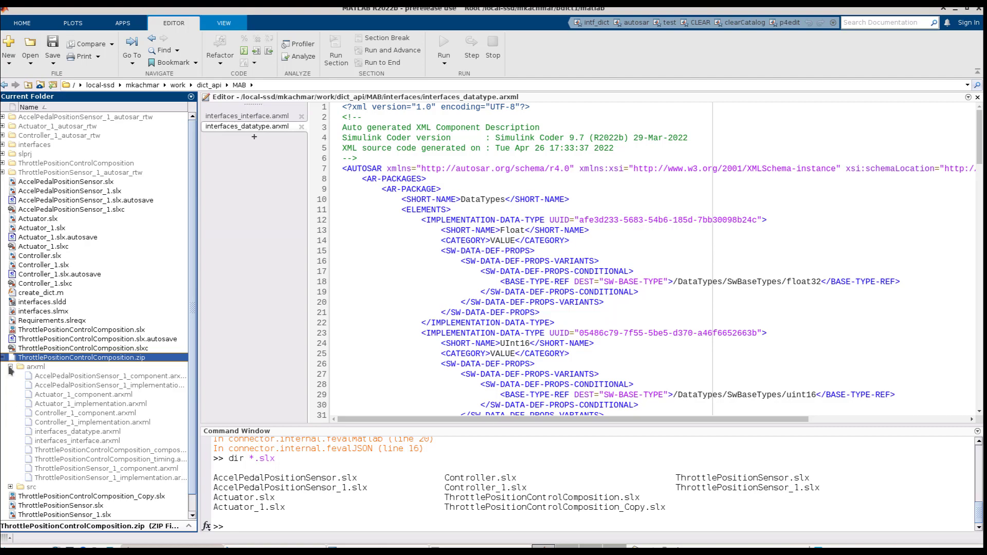
pyautogui.click(11, 367)
pyautogui.click(11, 376)
pyautogui.click(18, 385)
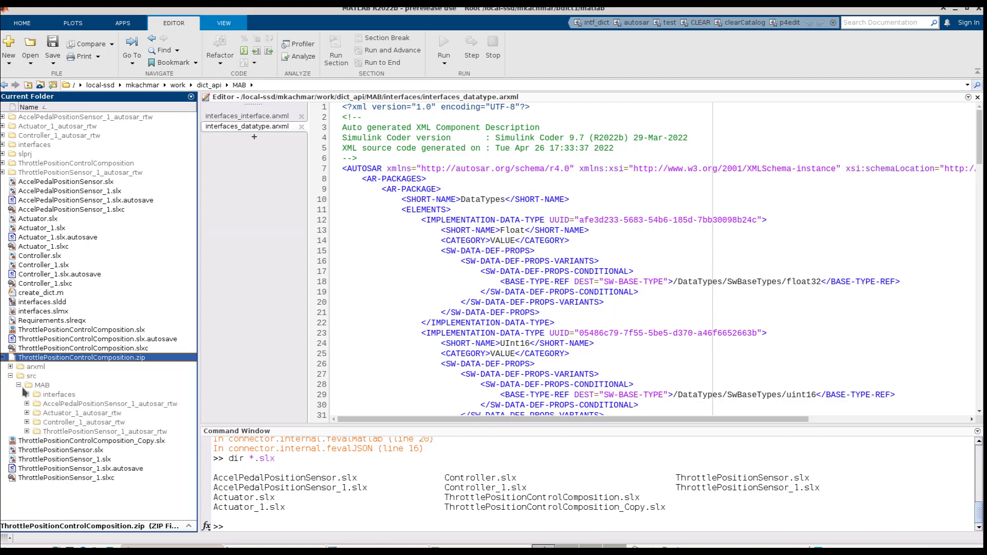
pyautogui.click(27, 431)
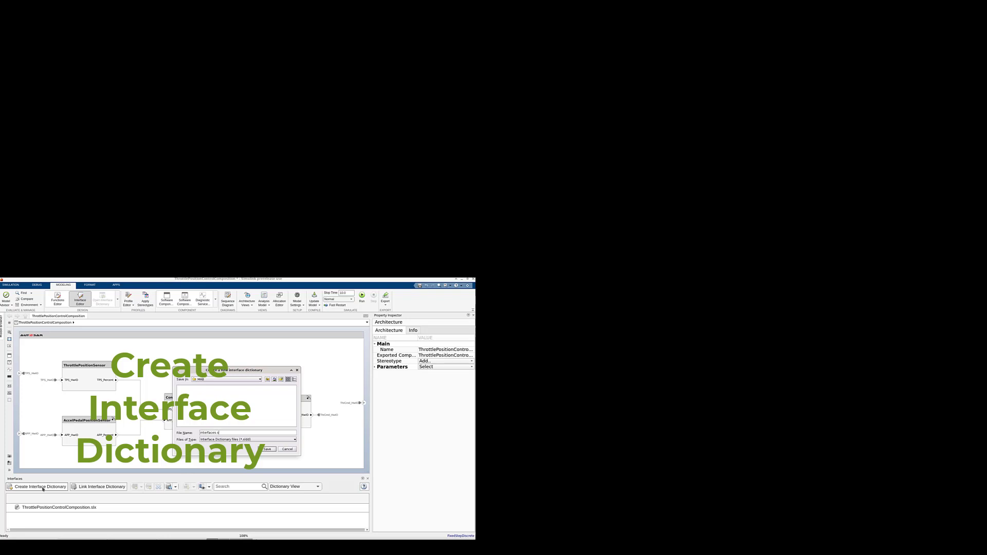
pyautogui.click(267, 449)
pyautogui.click(607, 322)
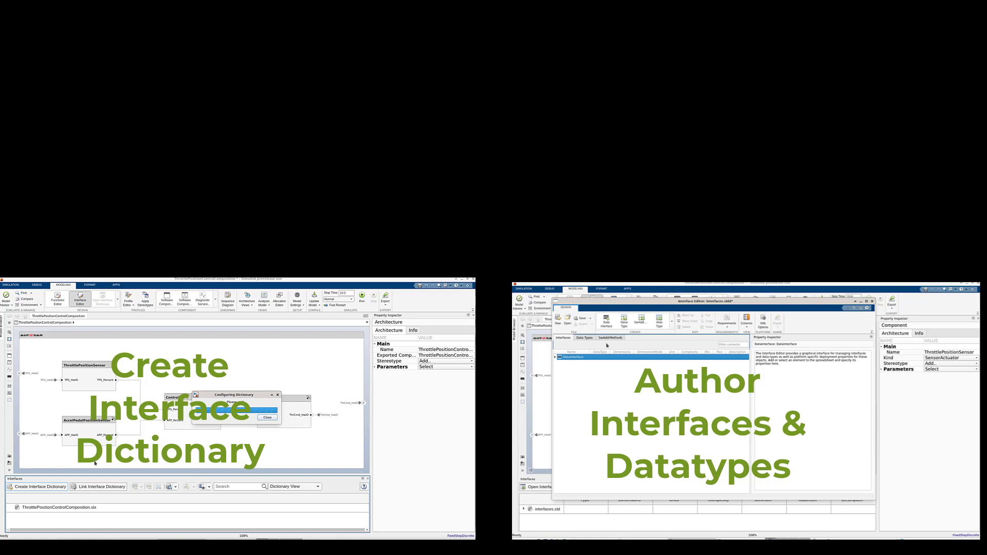
pyautogui.write('T')
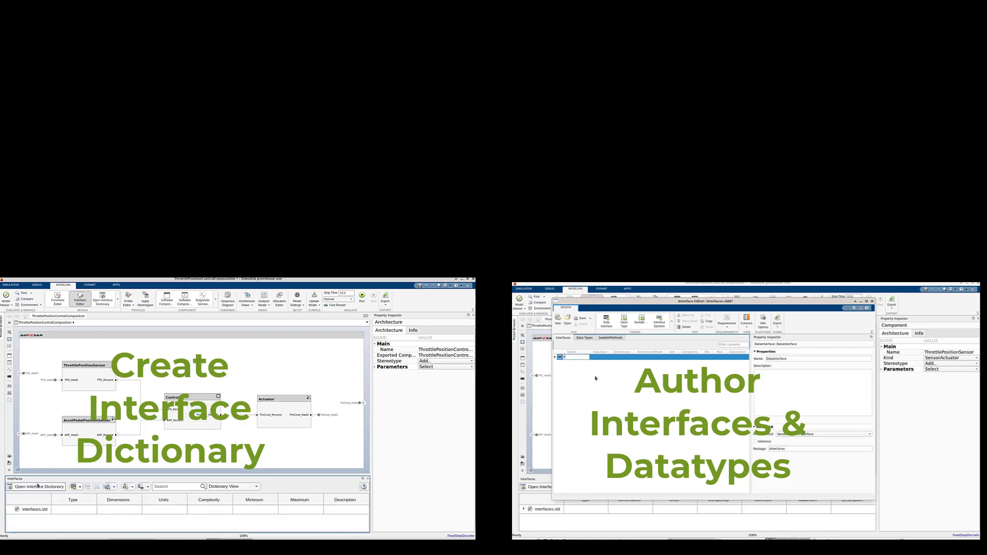
pyautogui.write('PS_Hw')
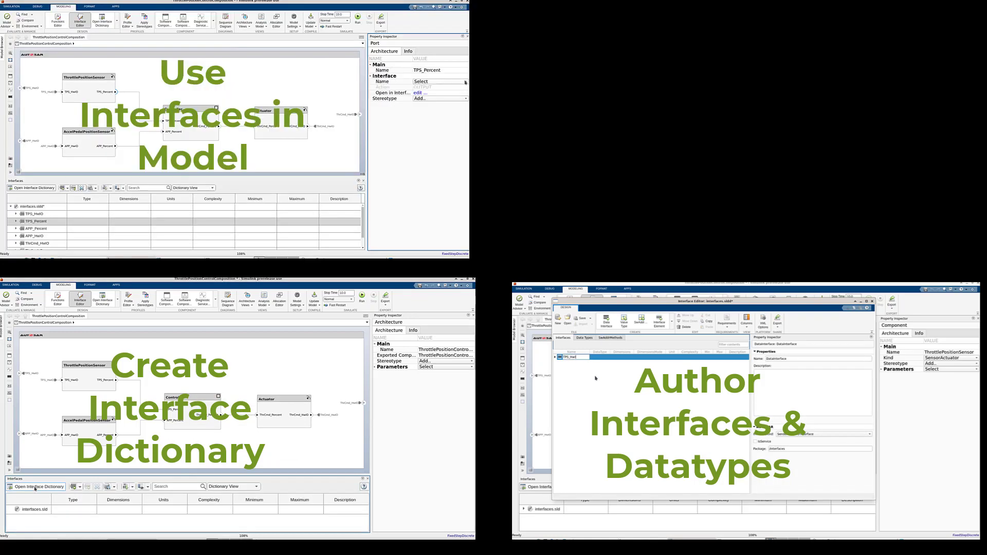
pyautogui.click(36, 488)
pyautogui.click(465, 82)
pyautogui.write('O')
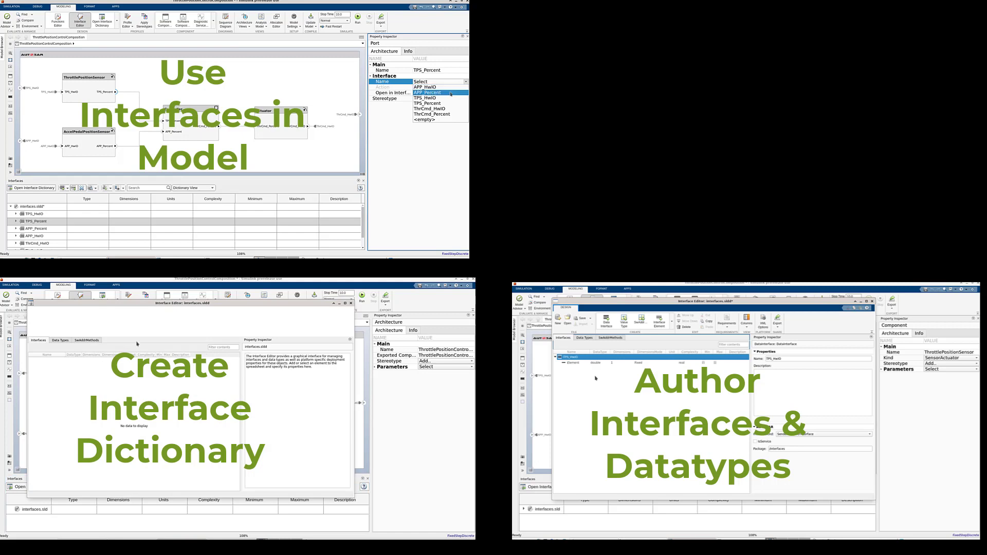